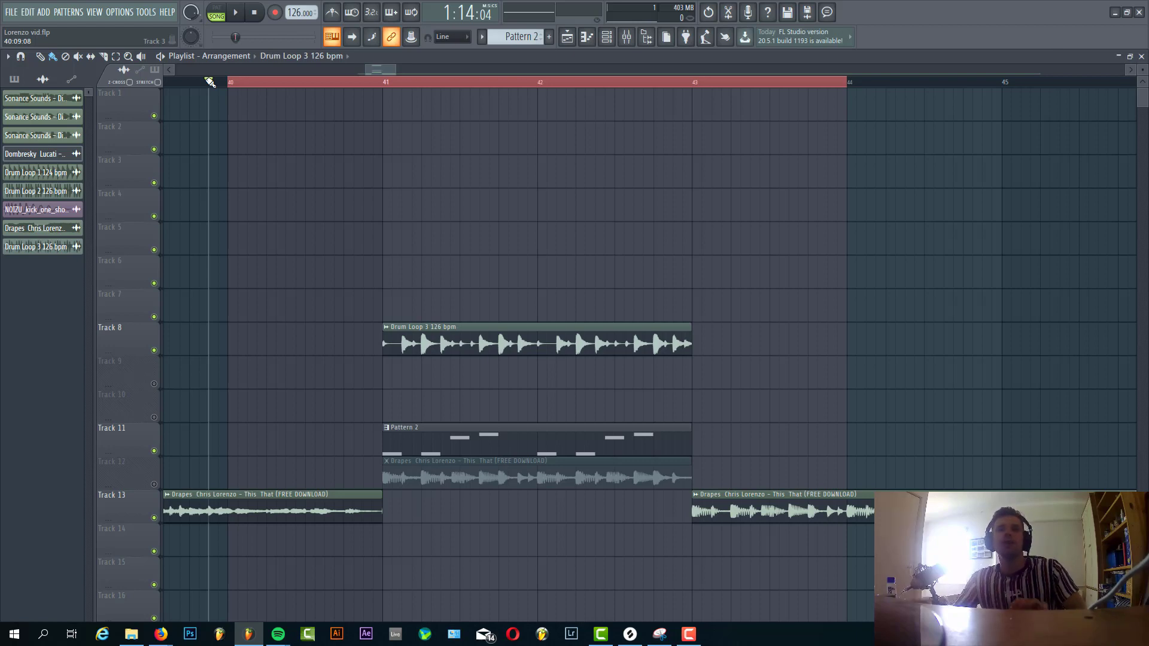
# Step: Play the arrangement from bar 41 to hear the bass part of Pattern 2 with the drum loop
pyautogui.press('space')
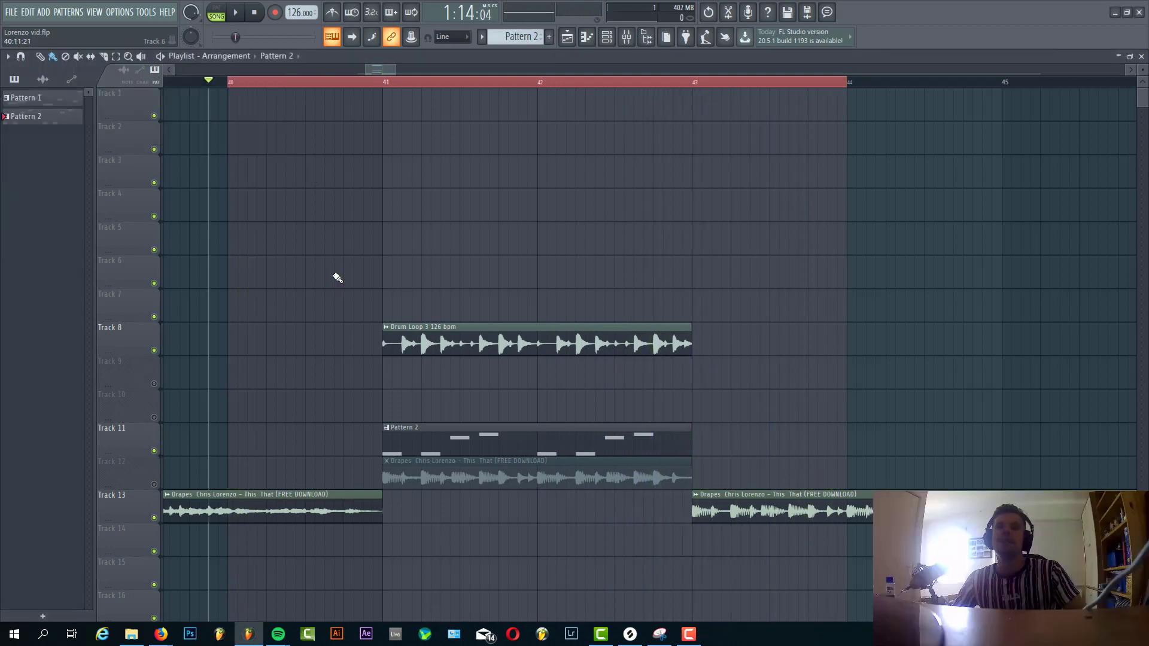
pyautogui.press('space')
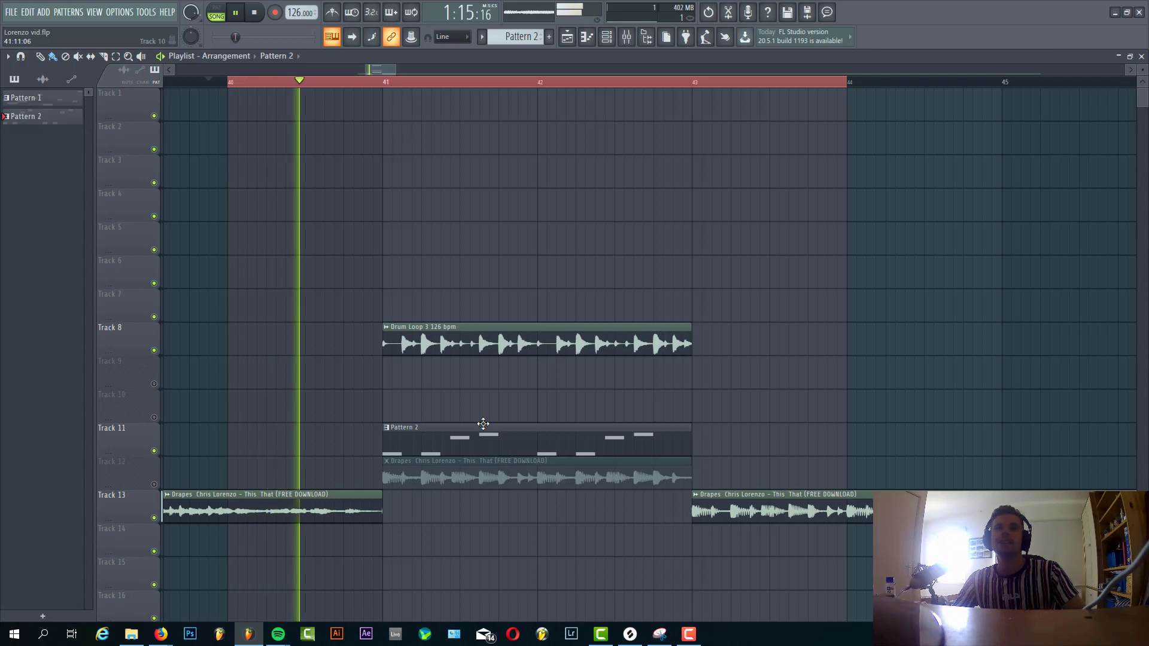
pyautogui.press('l')
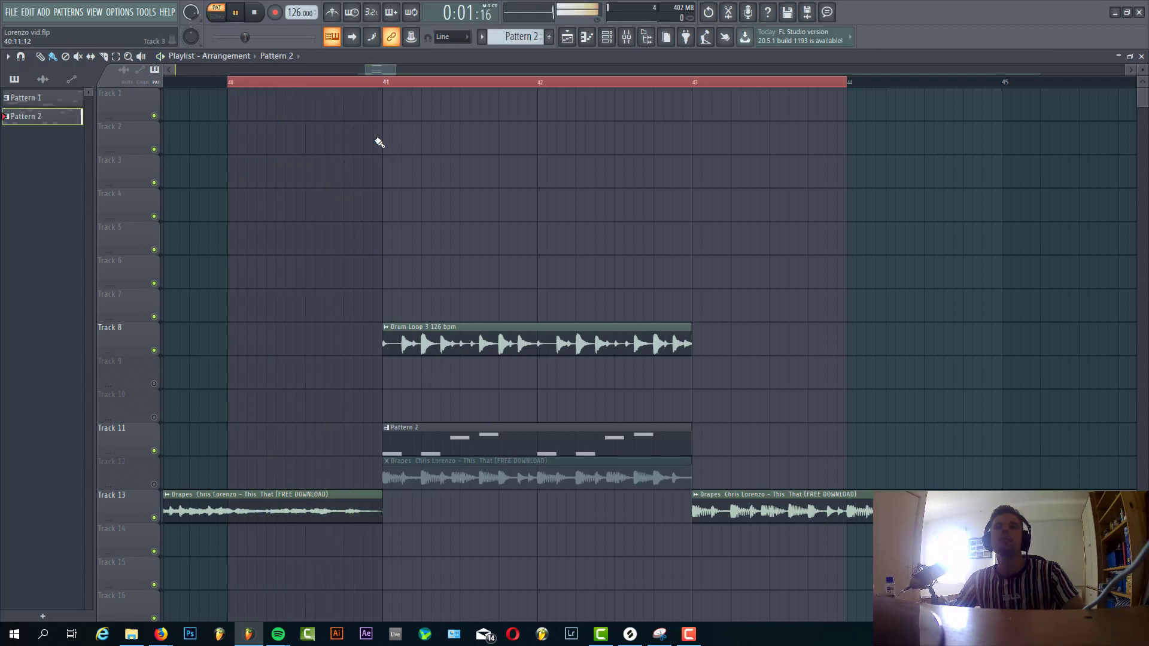
pyautogui.click(379, 82)
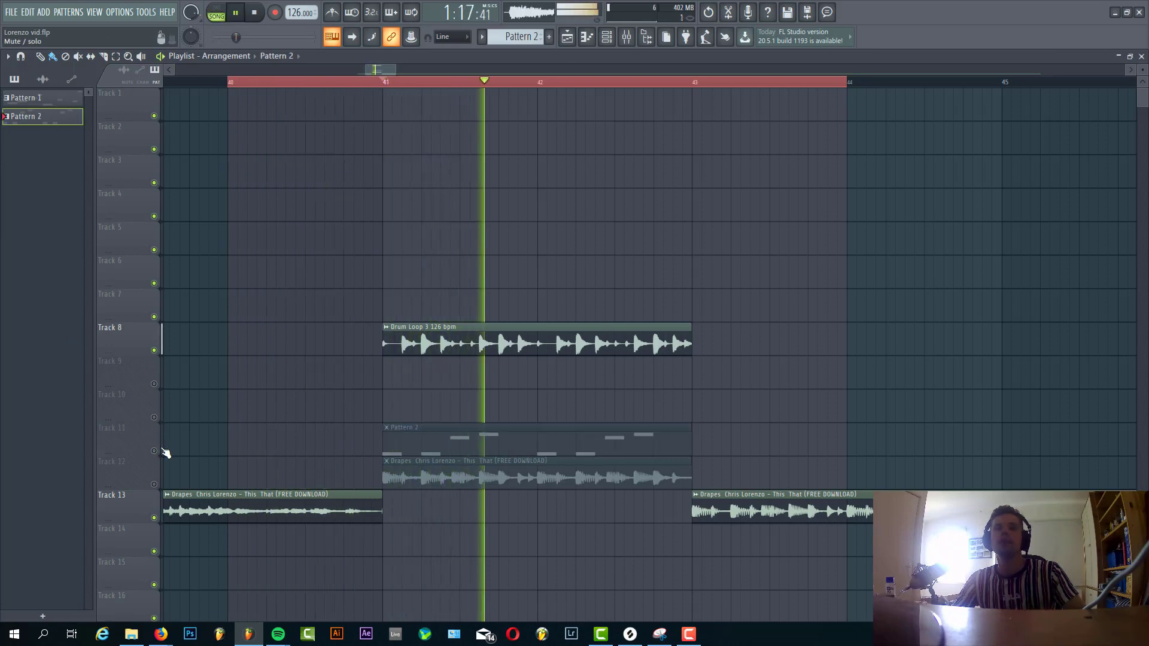
pyautogui.press('space')
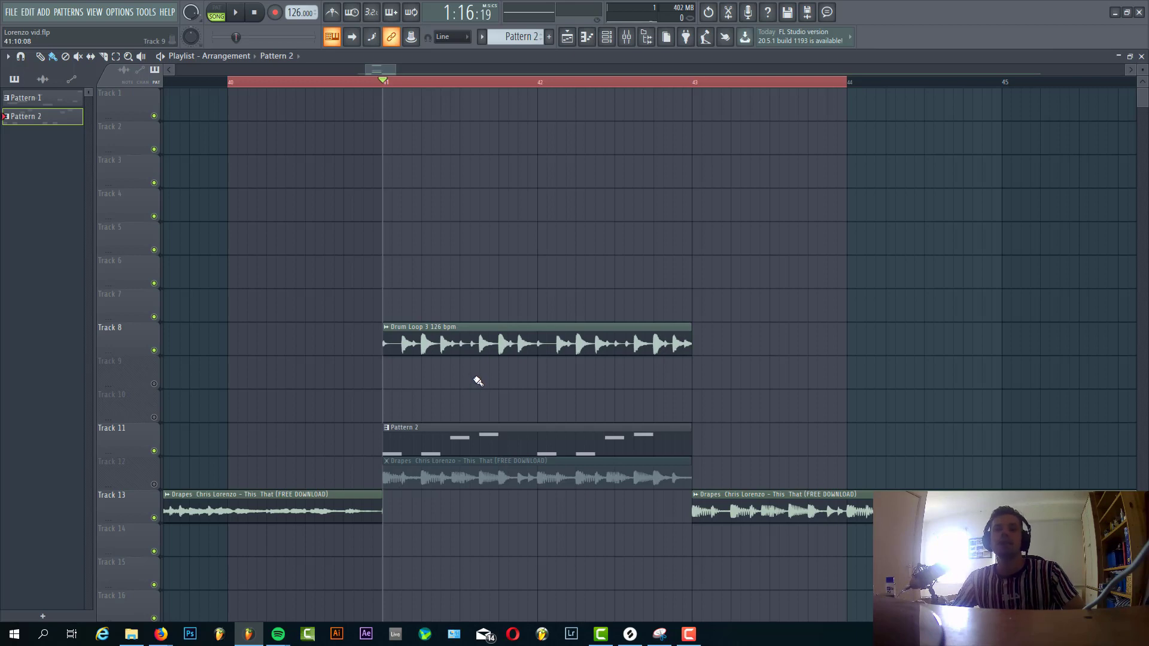
# Step: Loop Pattern 2 on its own in pattern mode and open its Serum instrument
pyautogui.scroll(2, 484, 402)
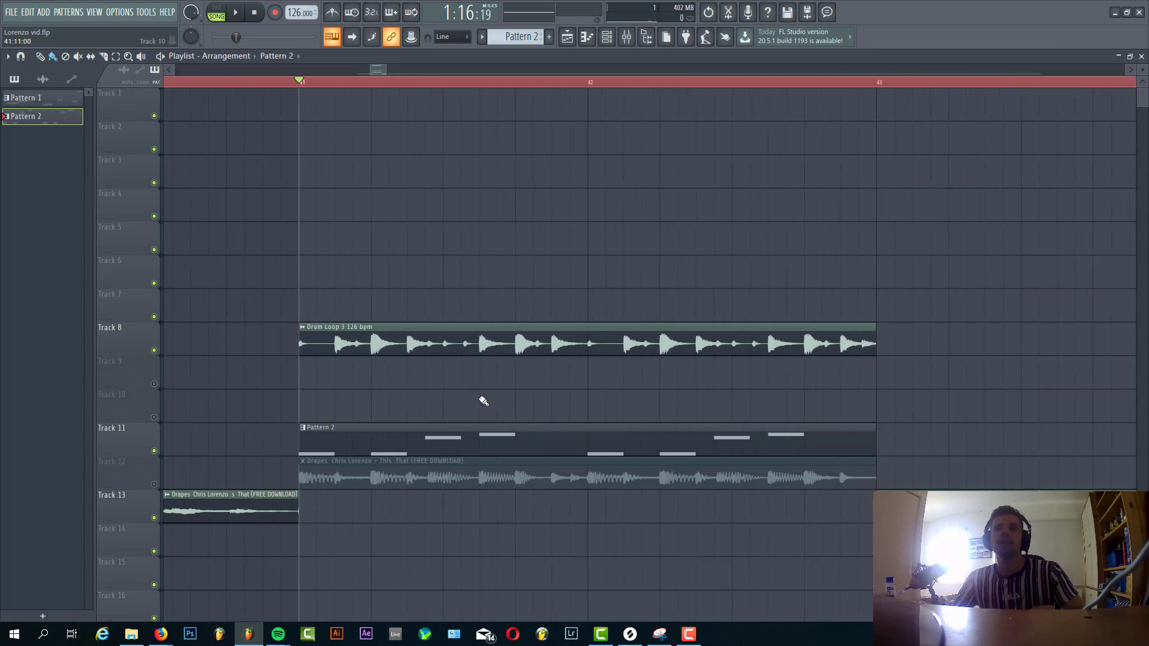
pyautogui.doubleClick(400, 453)
pyautogui.press('space')
pyautogui.press('Escape')
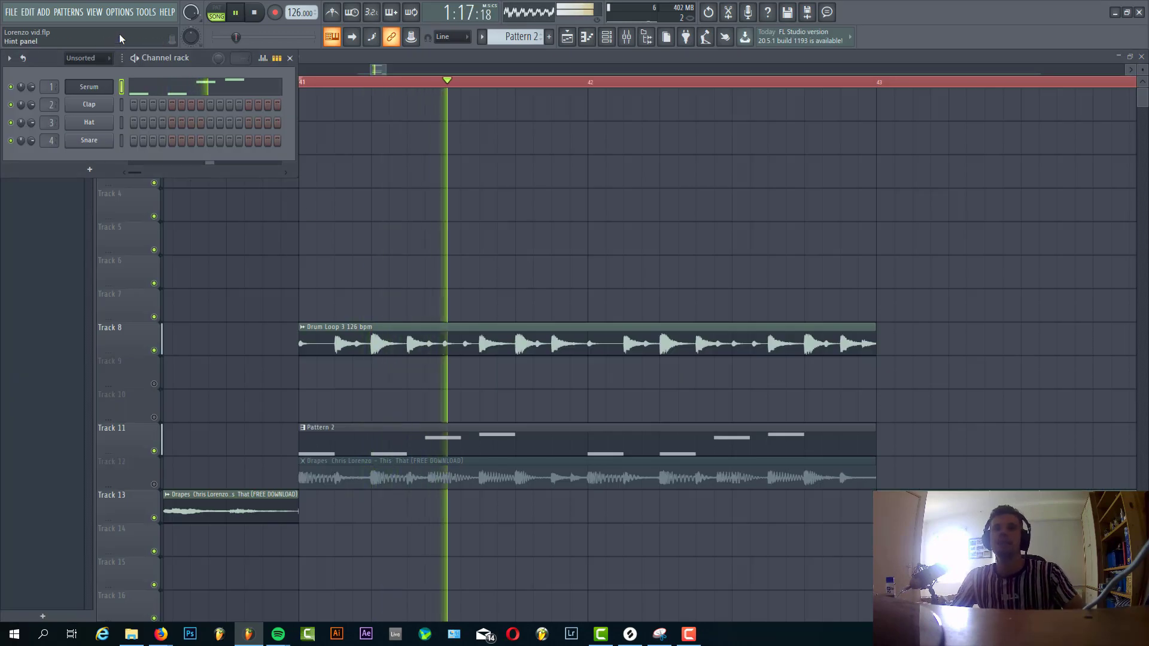
pyautogui.click(219, 10)
pyautogui.click(89, 86)
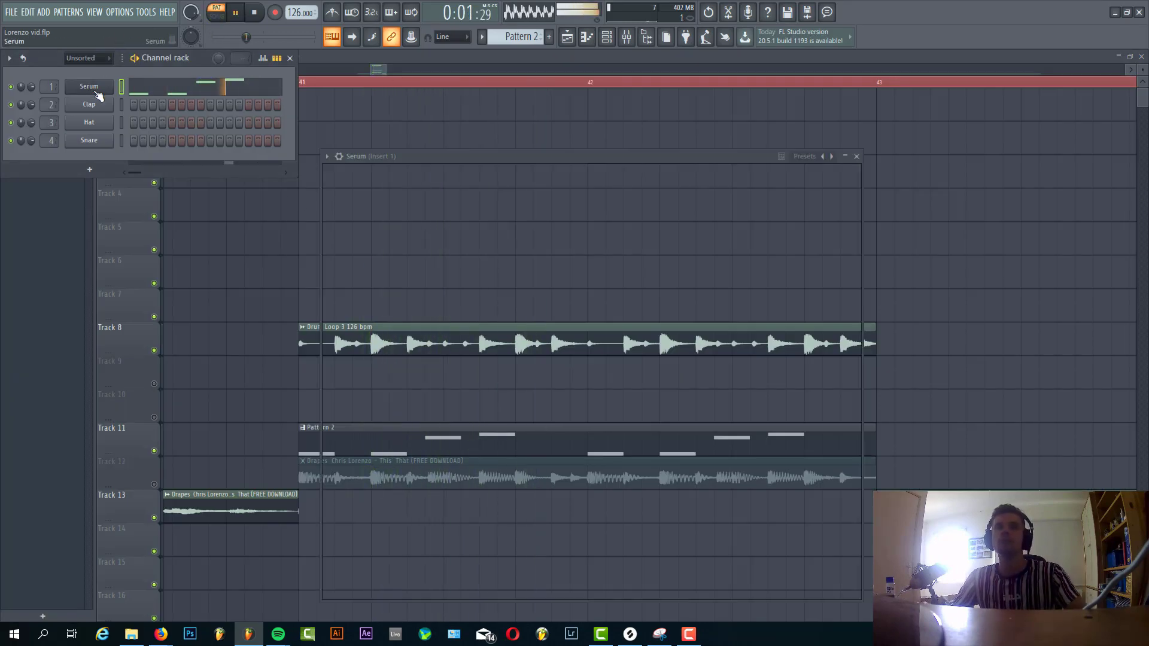
# Step: Initialise the Serum preset and set oscillator A to Basic Shapes at wavetable position 4, octave -2
pyautogui.click(783, 172)
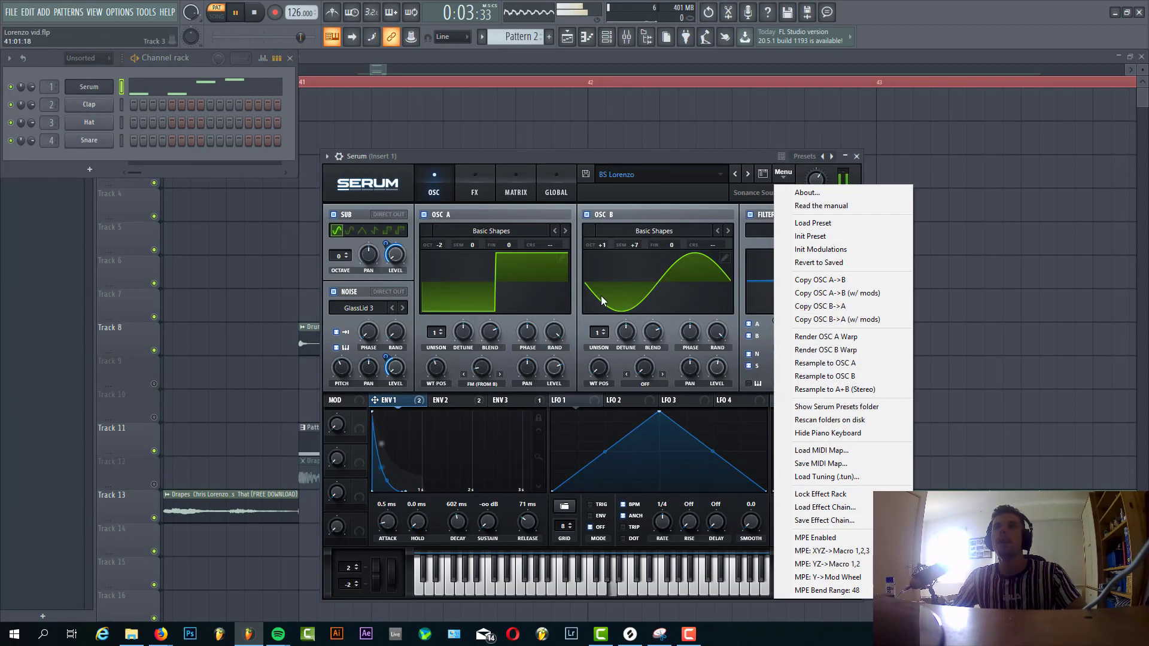
pyautogui.click(827, 236)
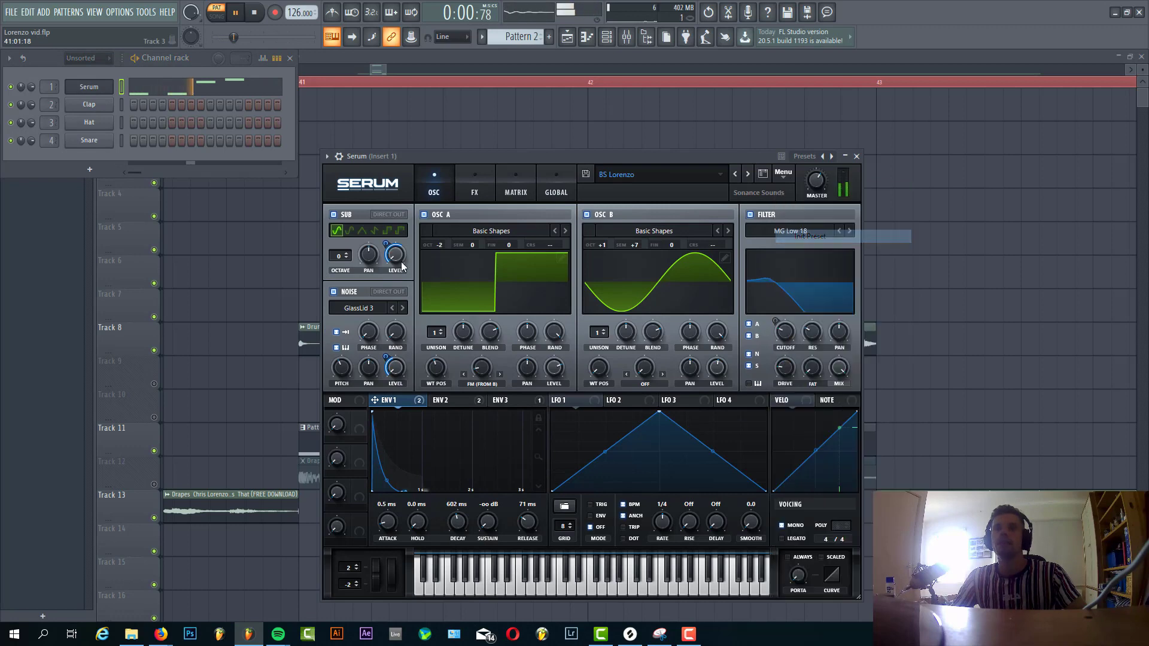
pyautogui.click(467, 231)
pyautogui.moveTo(476, 244)
pyautogui.click(693, 294)
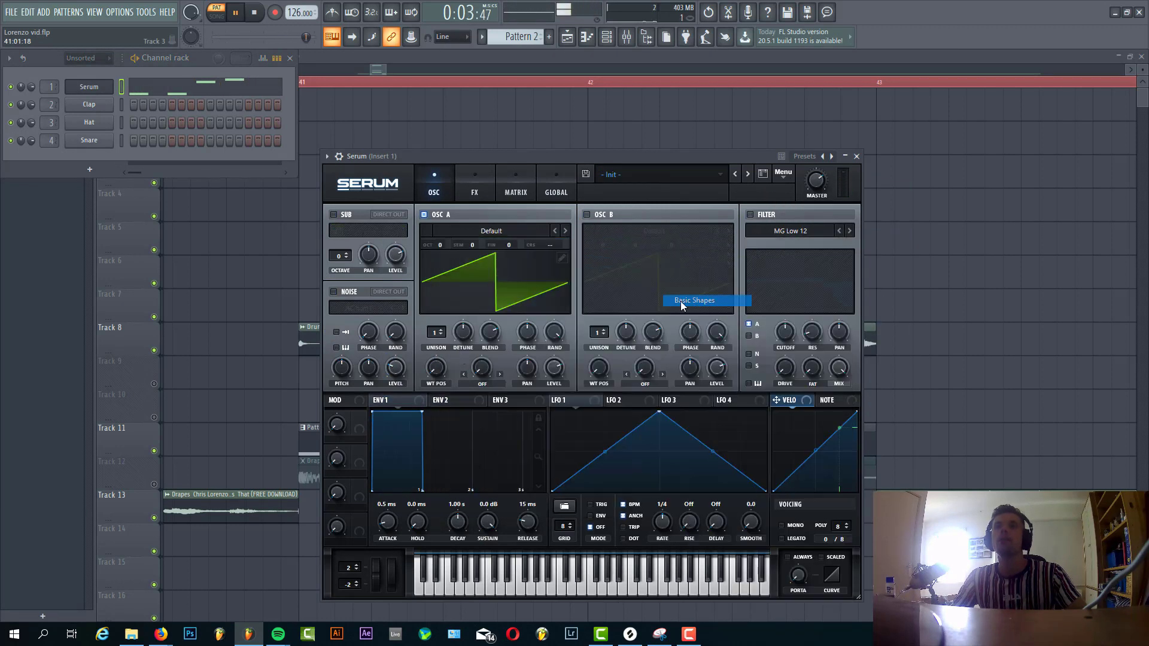
pyautogui.moveTo(440, 372); pyautogui.dragTo(446, 314)
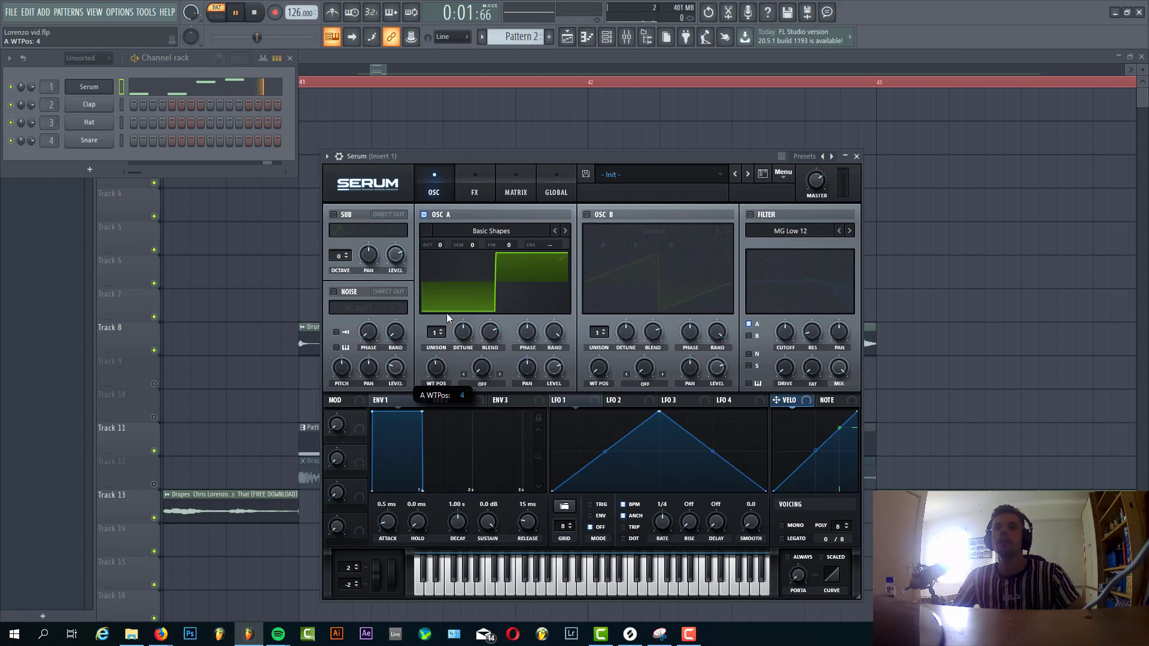
pyautogui.moveTo(440, 245); pyautogui.dragTo(437, 265)
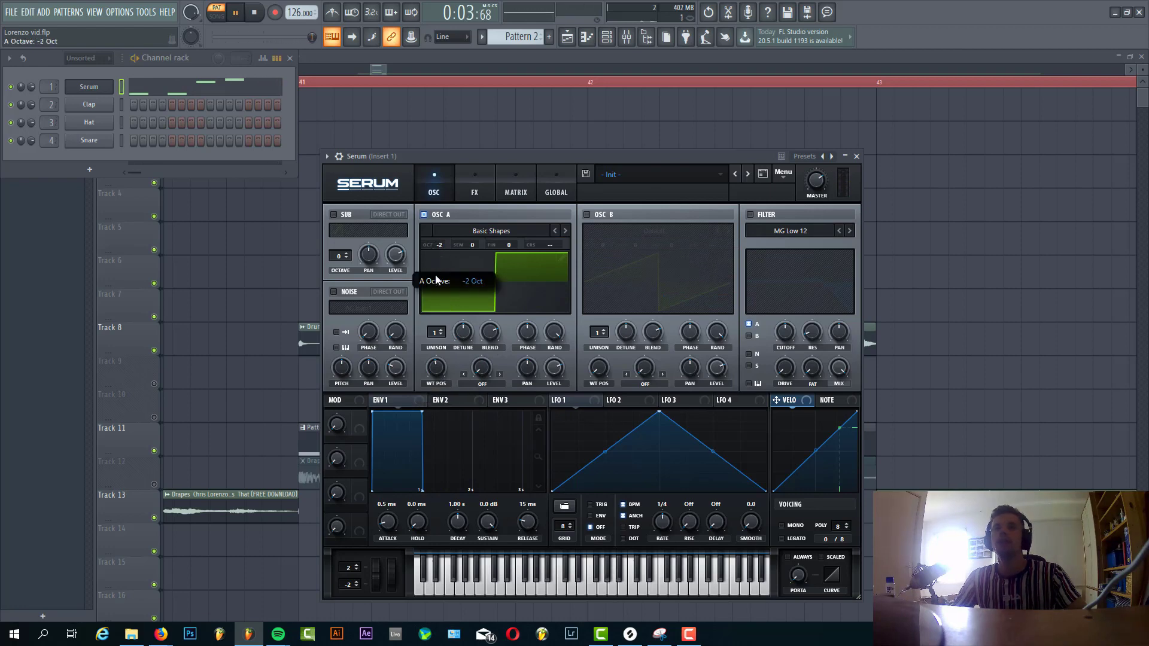
# Step: Enable oscillator B, and switch on the filter for oscillators A and B with the cutoff at 156 Hz
pyautogui.click(587, 214)
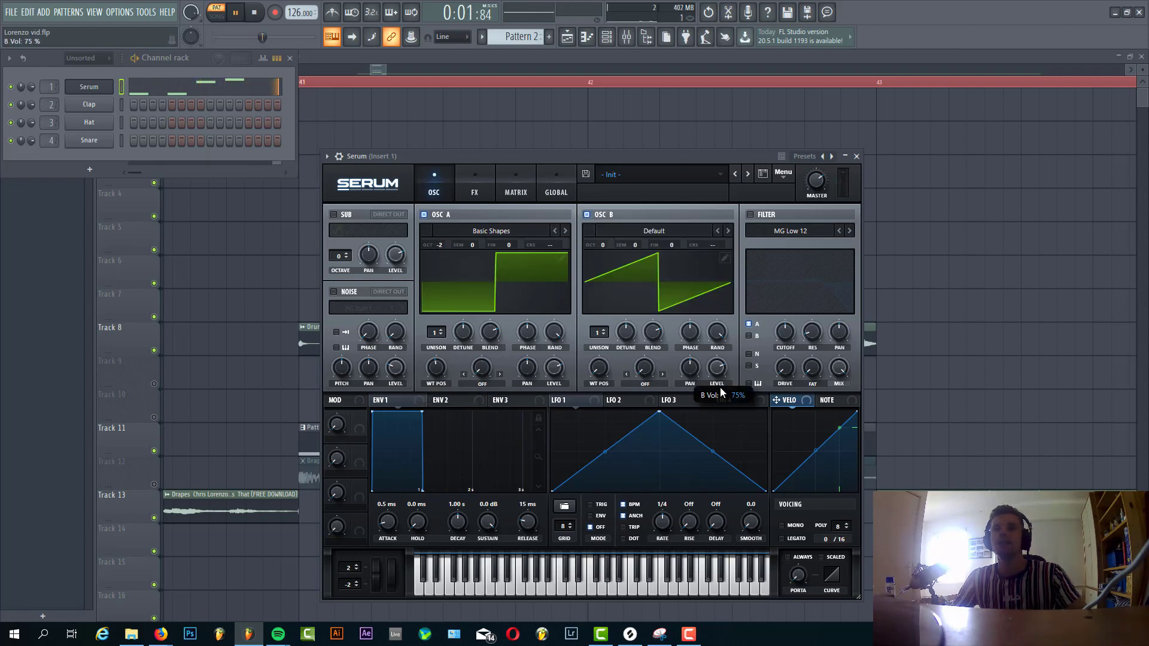
pyautogui.moveTo(712, 375); pyautogui.dragTo(714, 367)
pyautogui.click(749, 214)
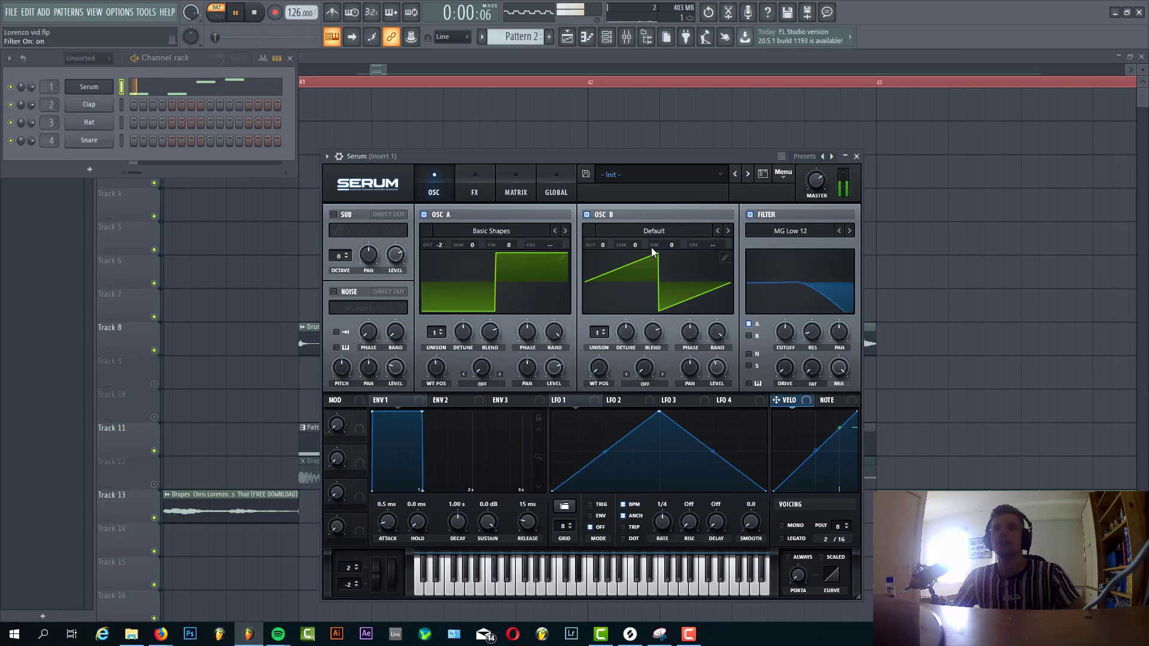
pyautogui.click(748, 336)
pyautogui.moveTo(785, 332); pyautogui.dragTo(771, 347)
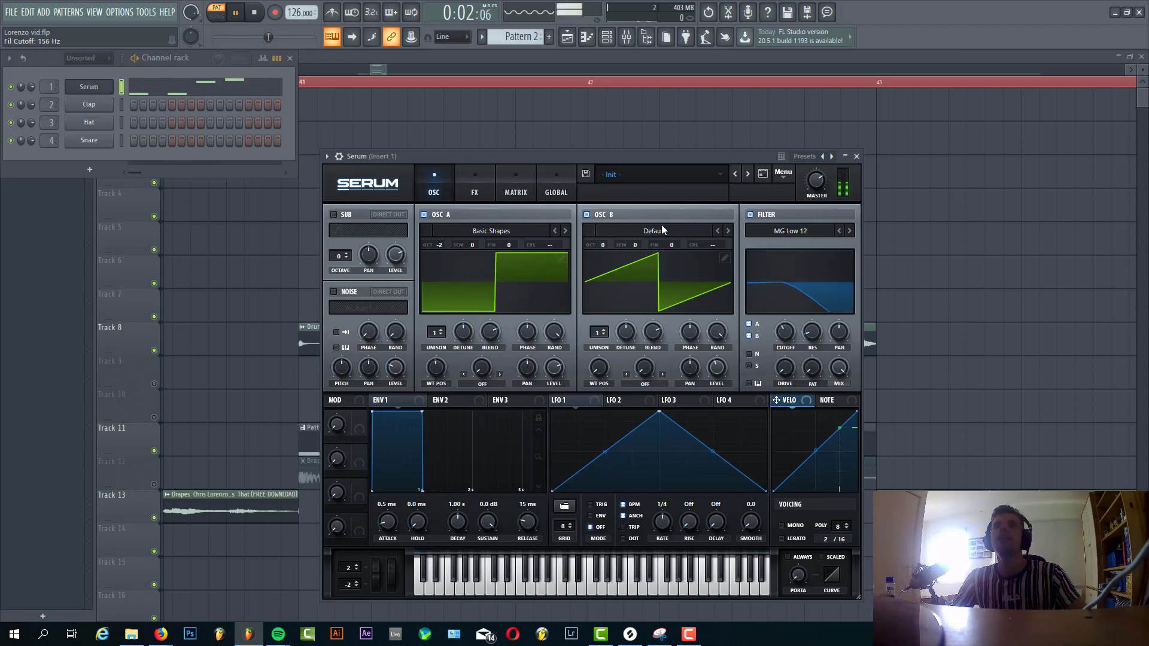
# Step: Set oscillator B's wavetable to Analog_BD_Sin
pyautogui.click(727, 230)
pyautogui.click(727, 230)
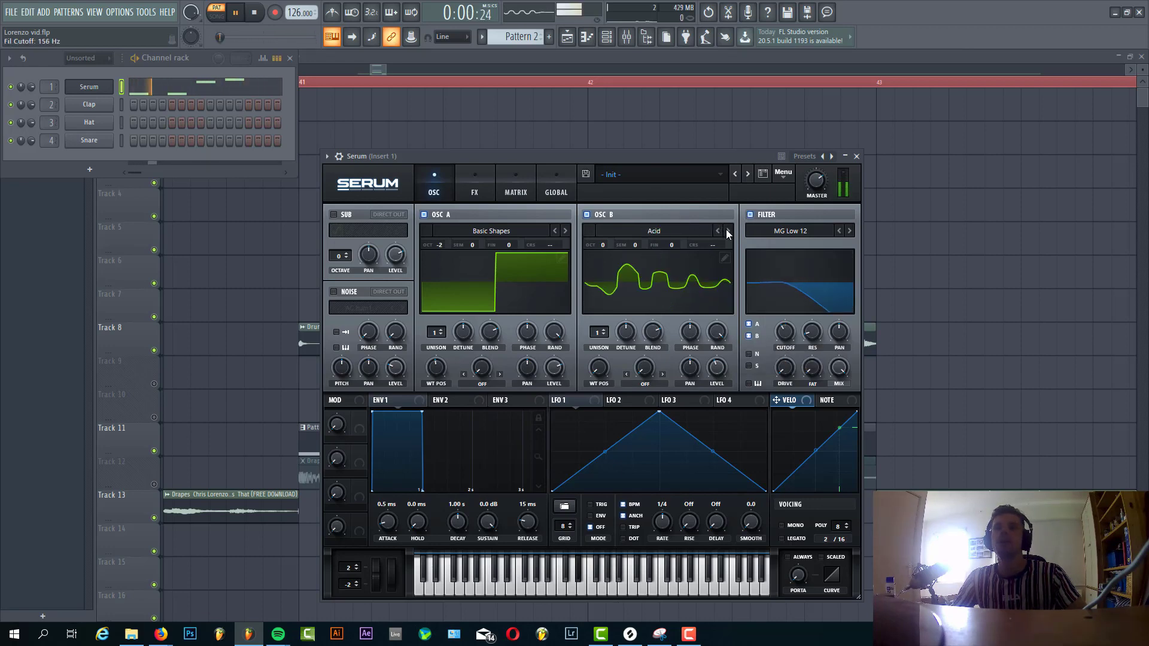
pyautogui.click(727, 230)
pyautogui.click(727, 230)
pyautogui.click(717, 231)
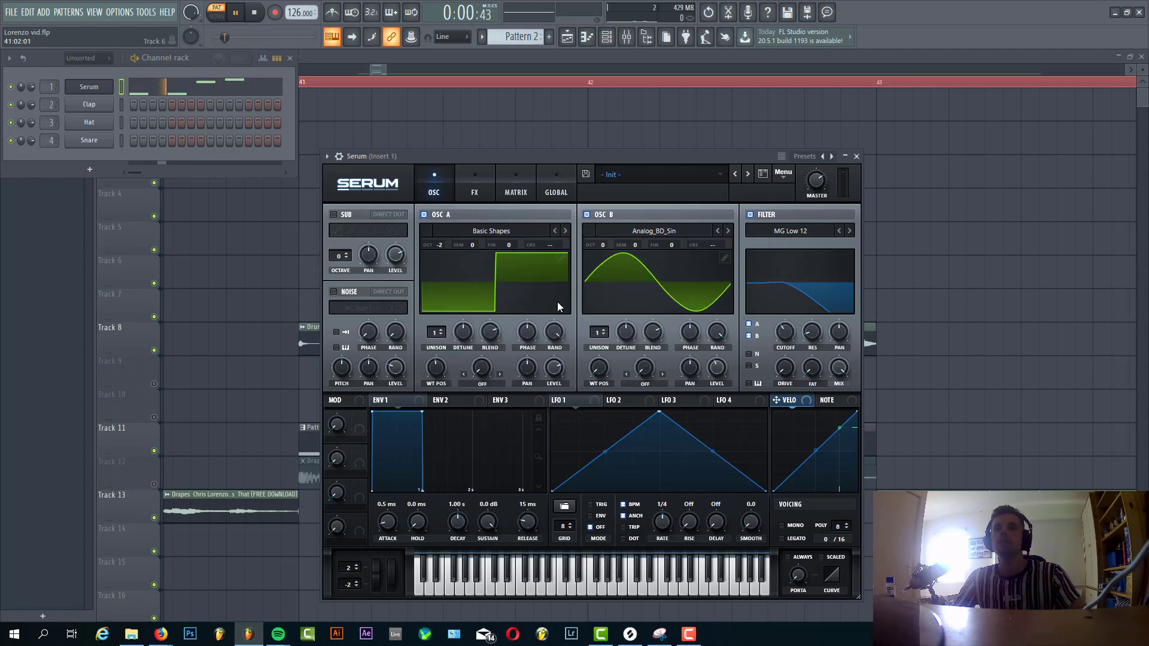
# Step: Set oscillator A's warp to FM (from B) at 18% and tune oscillator B to octave +1 and +7 semitones
pyautogui.click(491, 380)
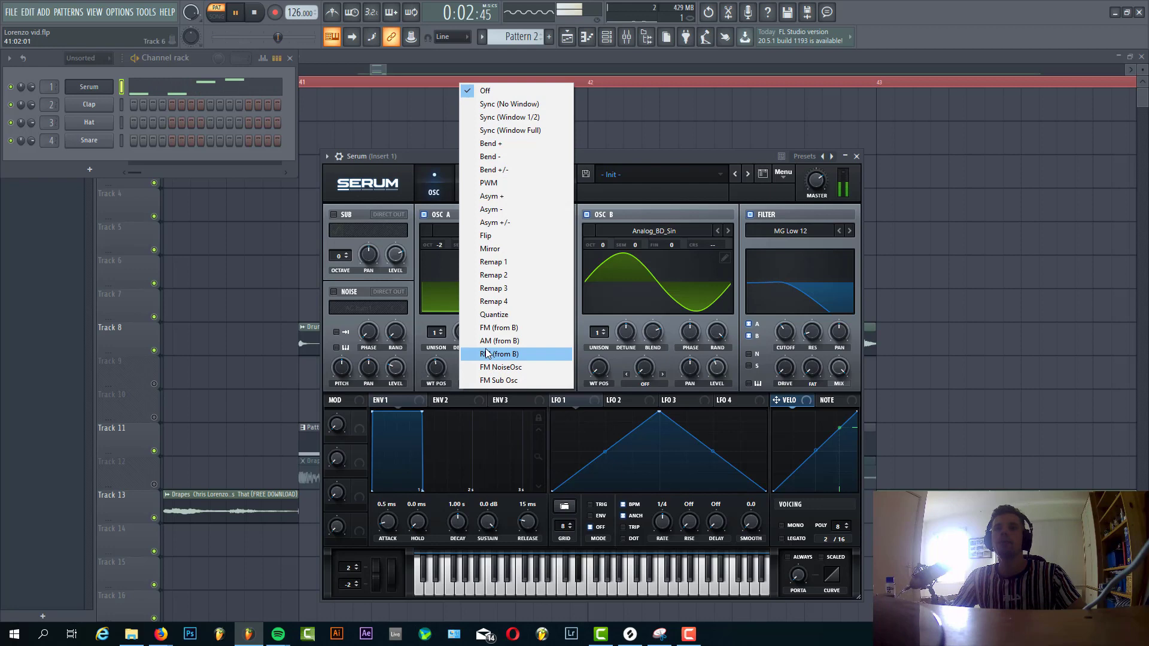
pyautogui.click(508, 330)
pyautogui.moveTo(722, 366); pyautogui.dragTo(721, 364)
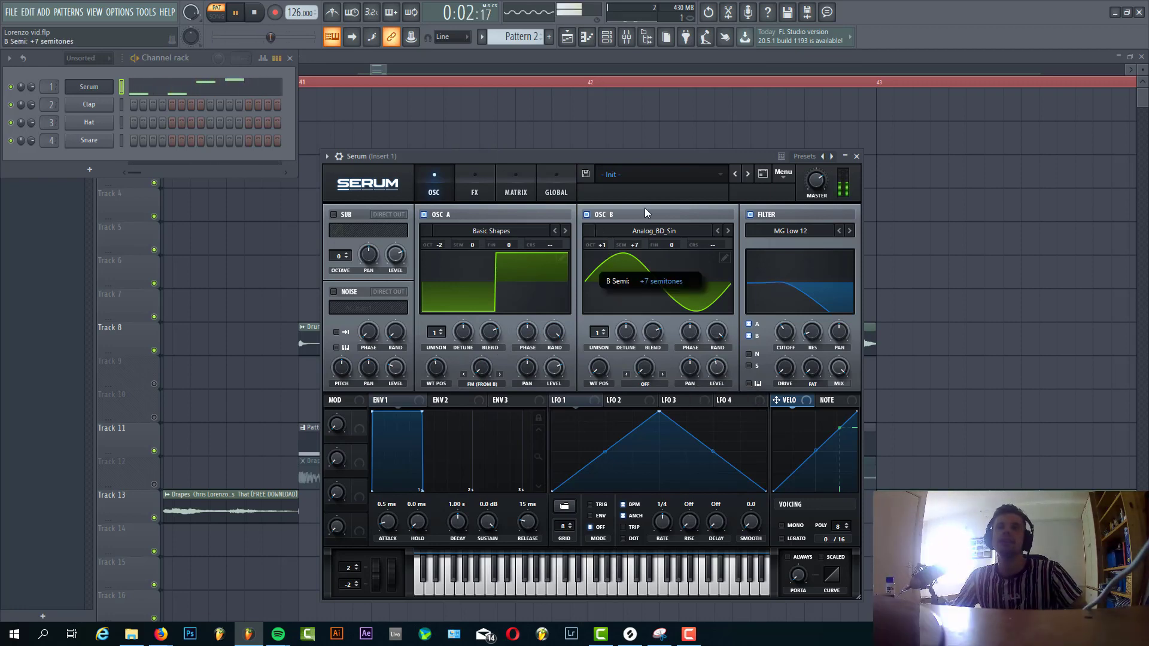
pyautogui.moveTo(477, 365)
pyautogui.mouseDown()
pyautogui.moveTo(508, 304)
pyautogui.moveTo(481, 350)
pyautogui.mouseUp()
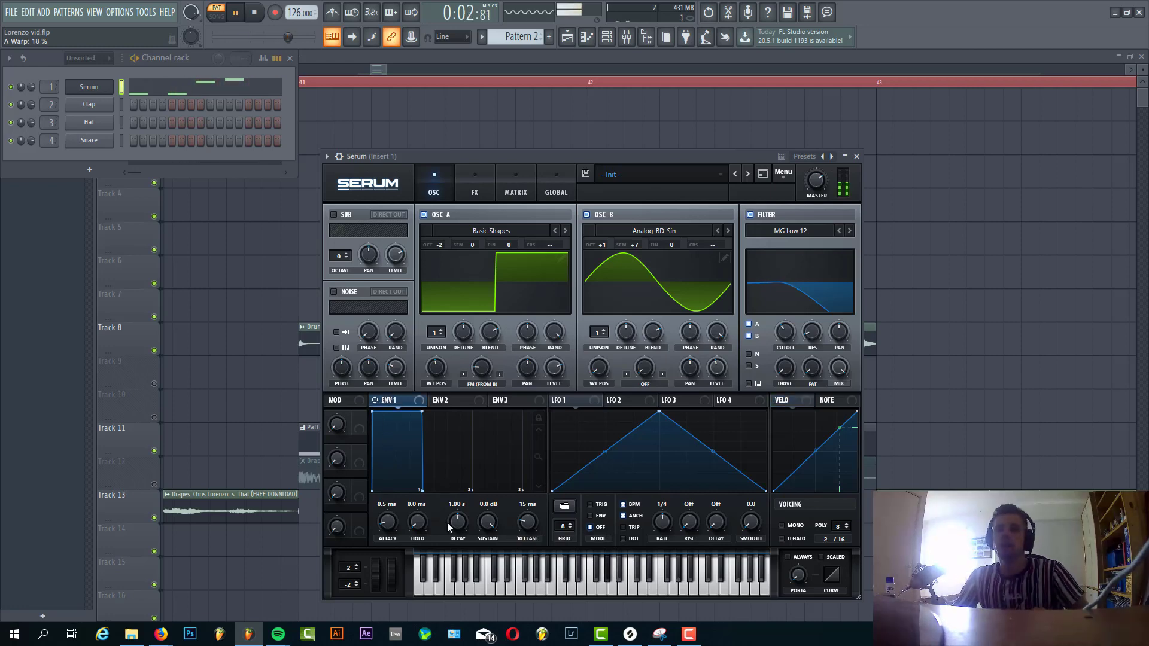
# Step: Shape Envelope 1 with a 602 ms decay, sustain at minus infinity dB and a 135 ms release
pyautogui.moveTo(455, 522); pyautogui.dragTo(457, 575)
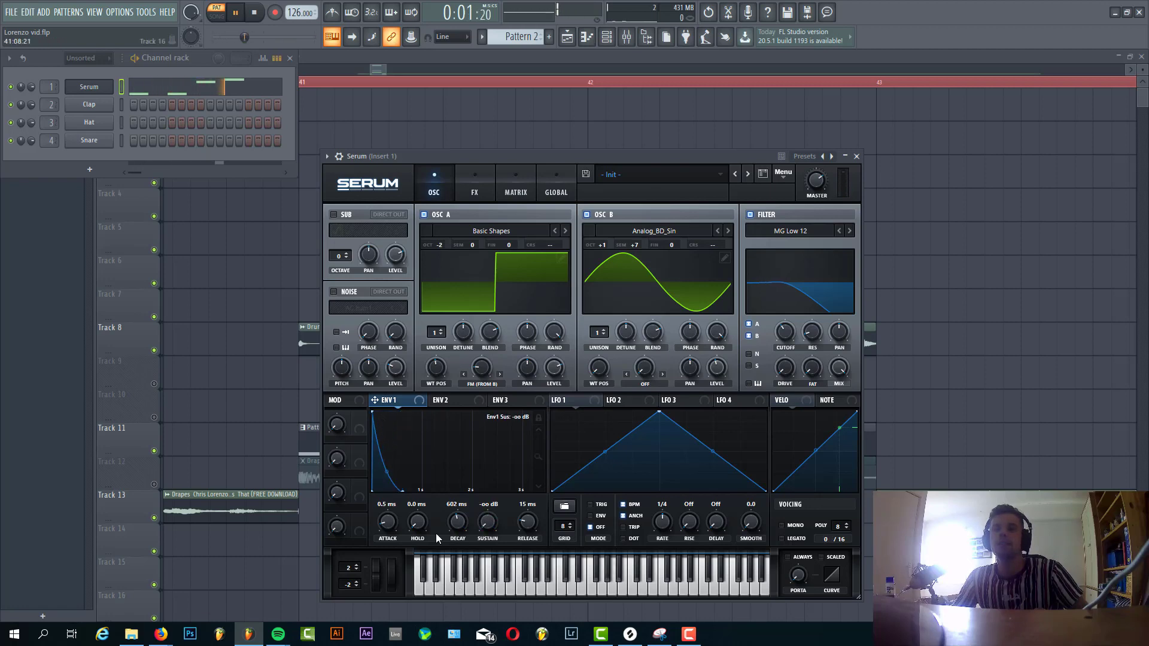
pyautogui.moveTo(527, 524); pyautogui.dragTo(527, 536)
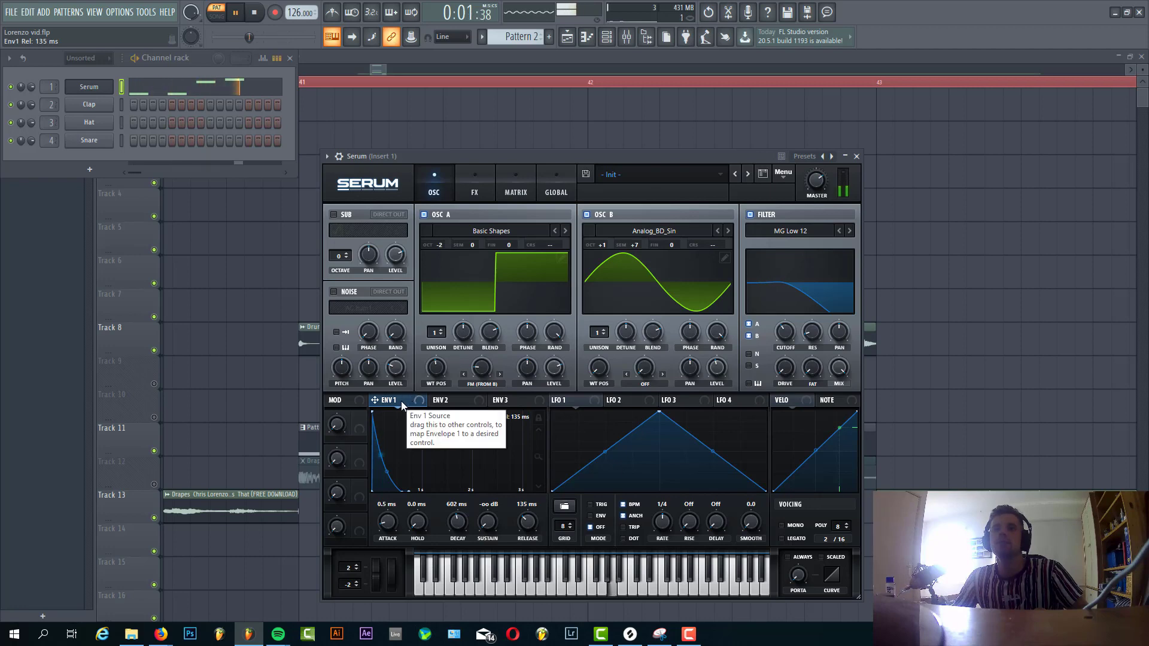
# Step: Map Envelope 1 to the noise and sub levels, and enable the sub oscillator with a modulation amount of 68
pyautogui.moveTo(396, 369); pyautogui.dragTo(396, 254)
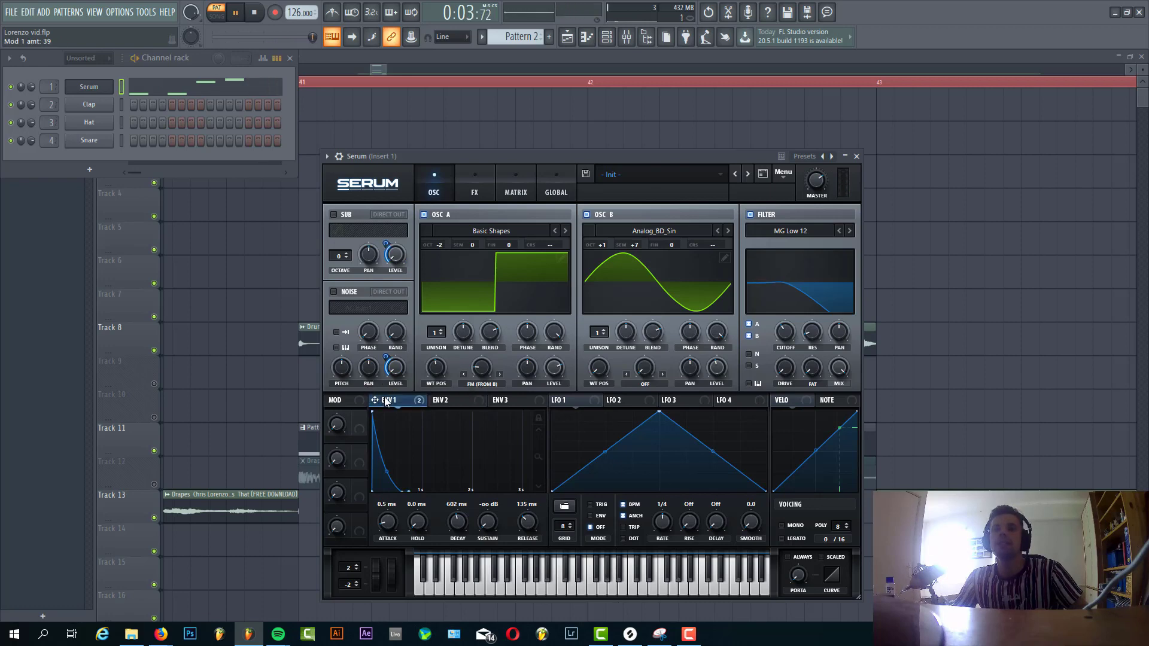
pyautogui.click(335, 214)
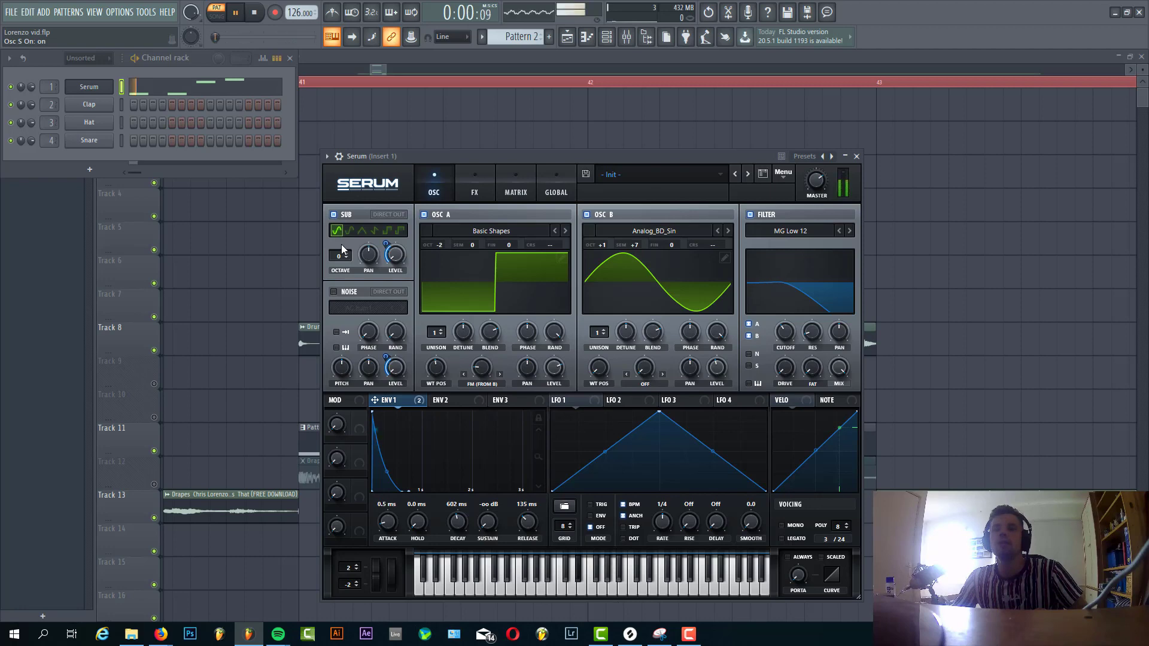
pyautogui.moveTo(386, 244); pyautogui.dragTo(390, 234)
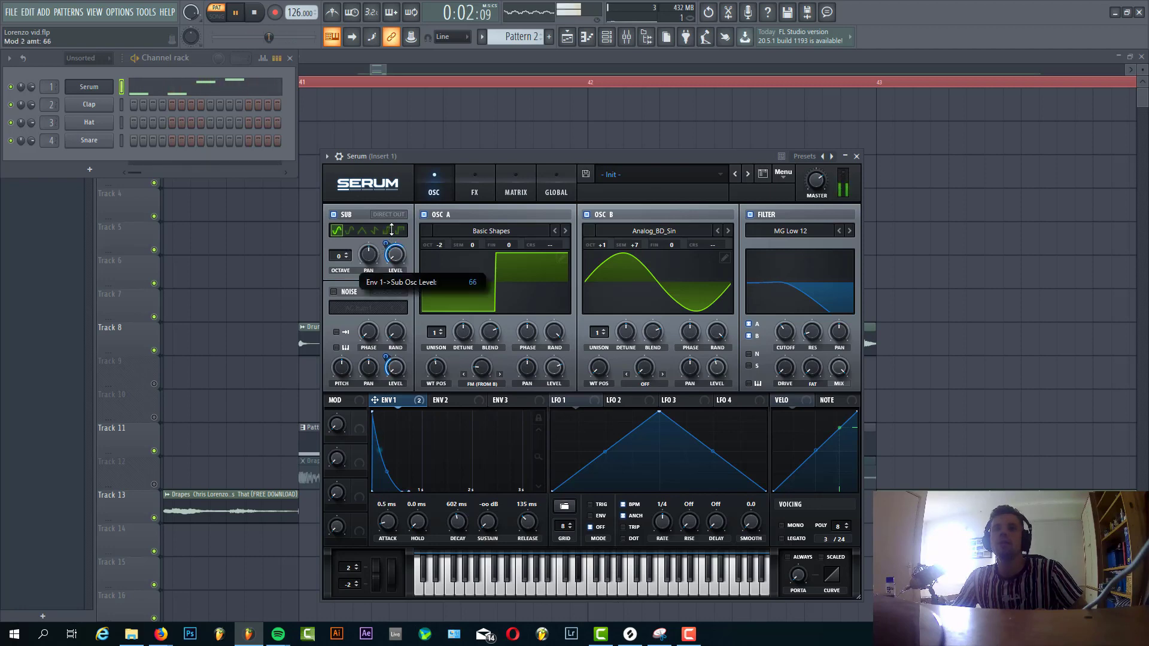
# Step: Enable the noise oscillator with the GlassLid 3 sample, one-shot and key tracking on, pitch at 37% and level modulation amount 22
pyautogui.click(333, 296)
pyautogui.click(359, 307)
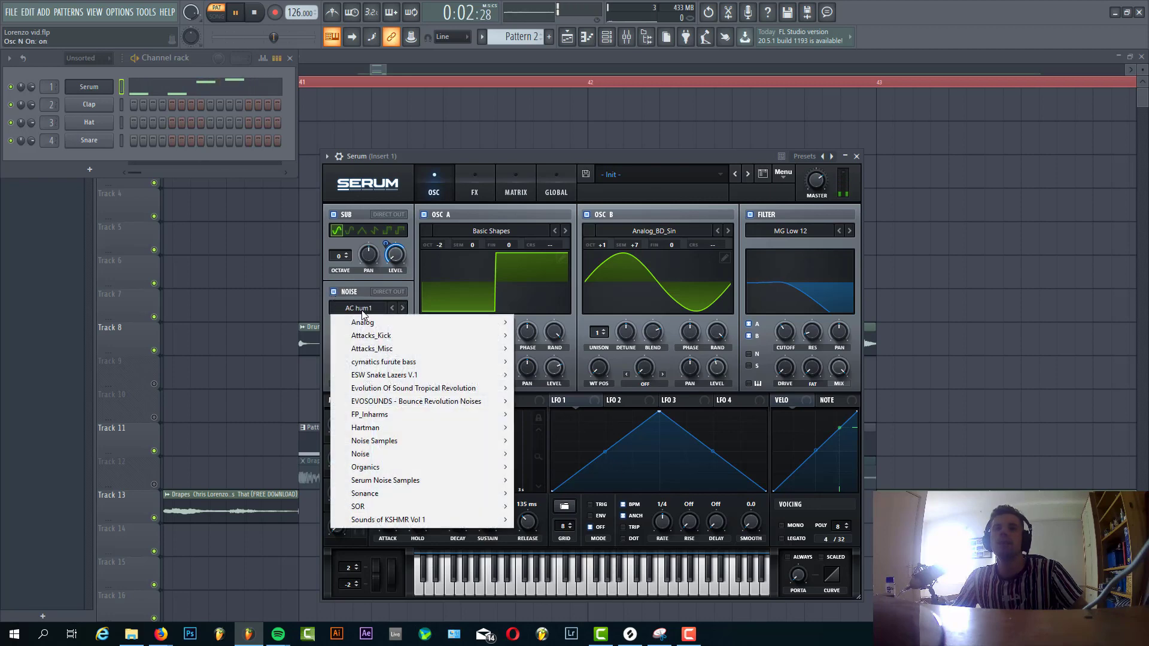
pyautogui.moveTo(395, 322)
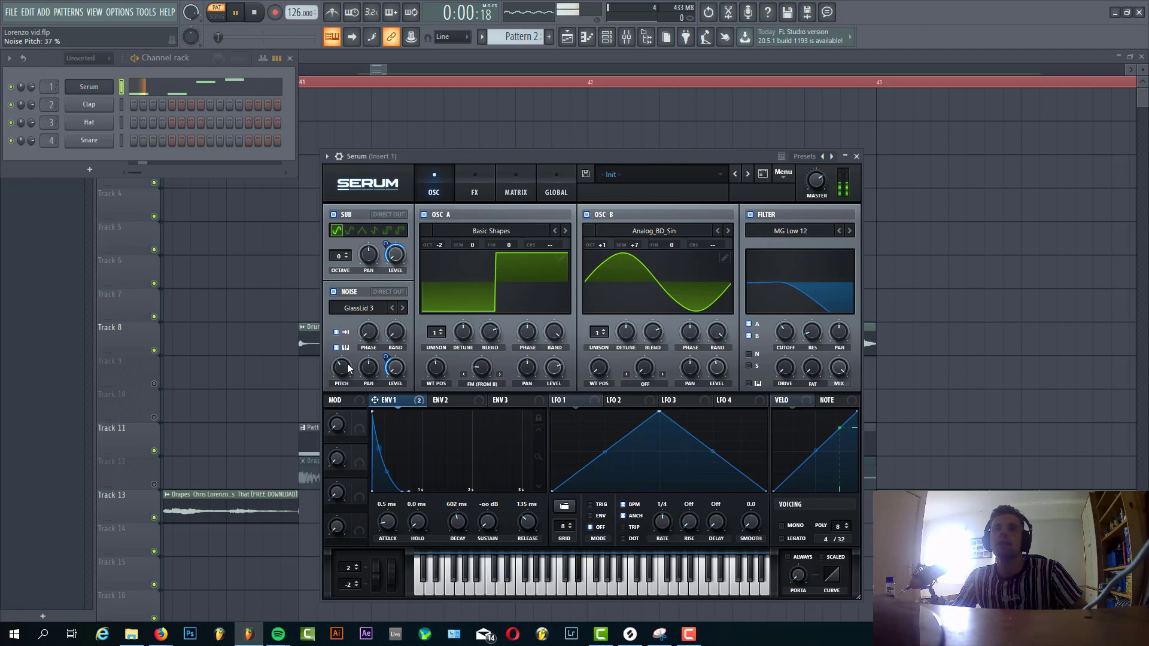
pyautogui.moveTo(348, 368); pyautogui.dragTo(387, 353)
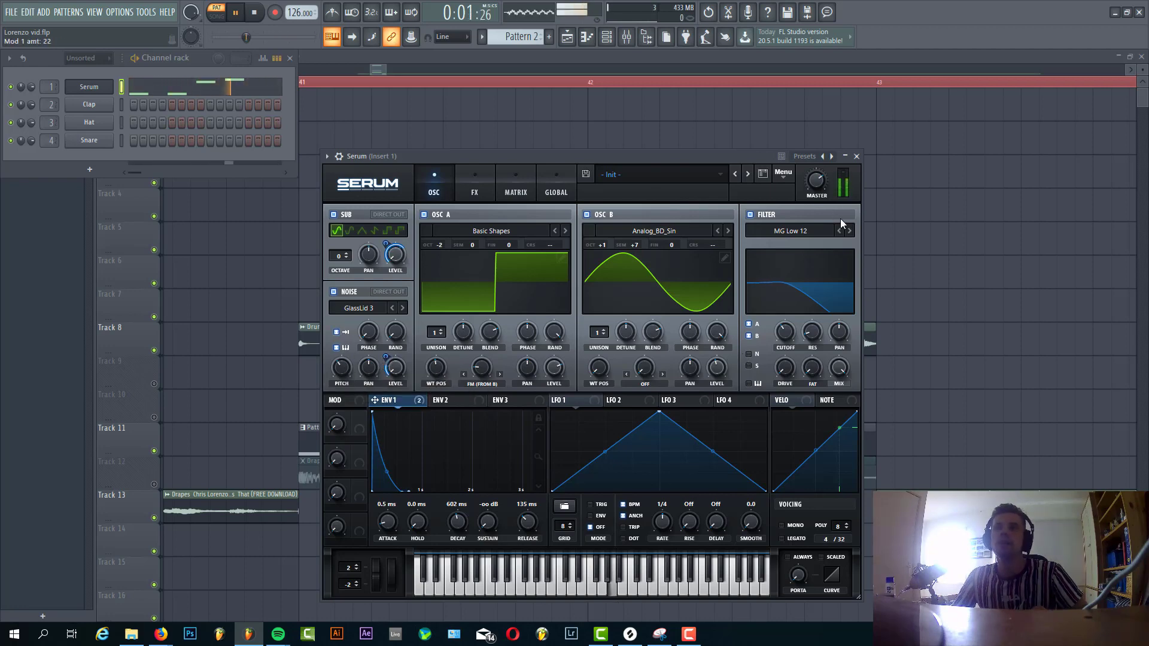
# Step: Set the filter to MG Low 18 with noise and sub routed in, and modulate its 40 Hz cutoff with Envelope 1
pyautogui.click(848, 230)
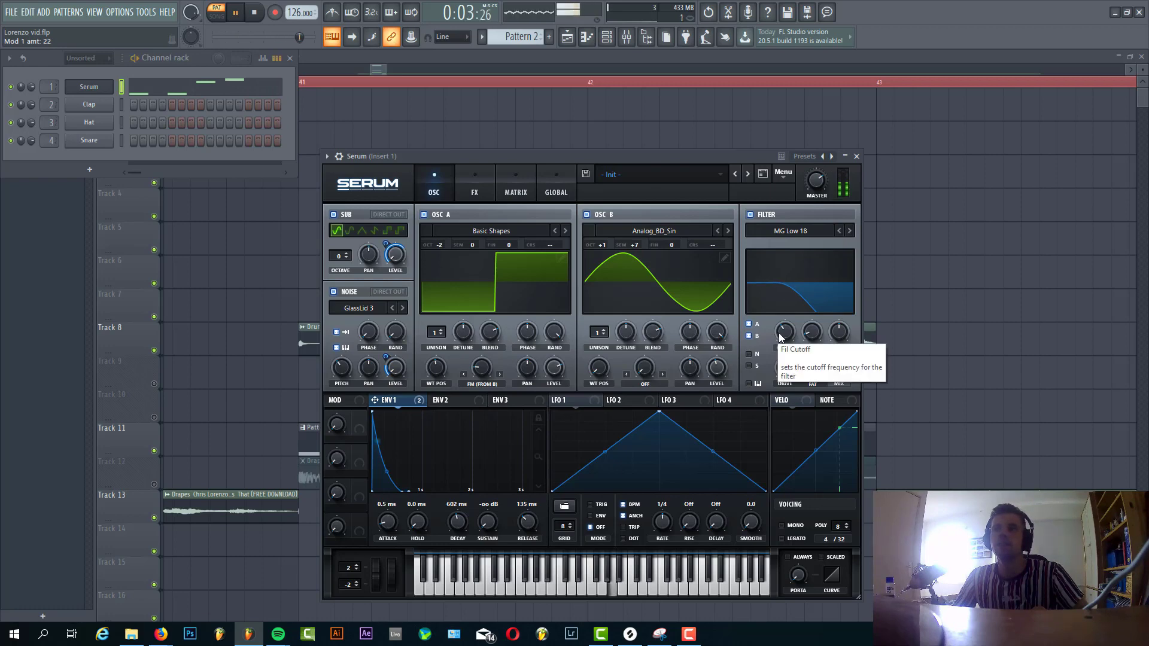
pyautogui.click(749, 354)
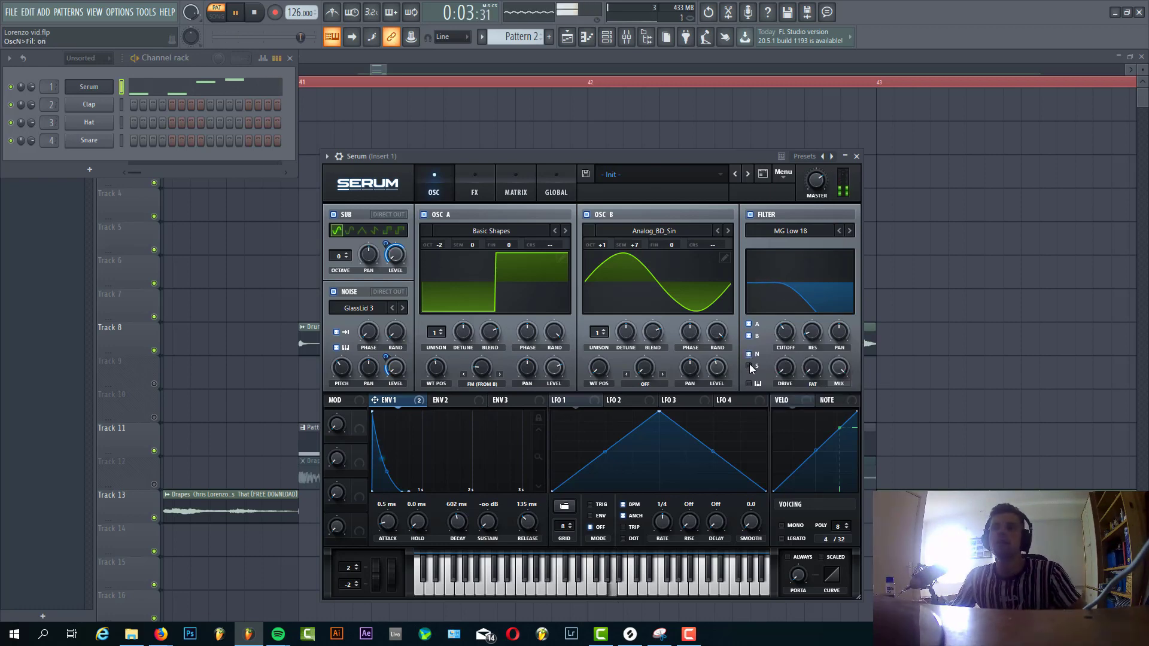
pyautogui.moveTo(417, 401); pyautogui.dragTo(771, 334)
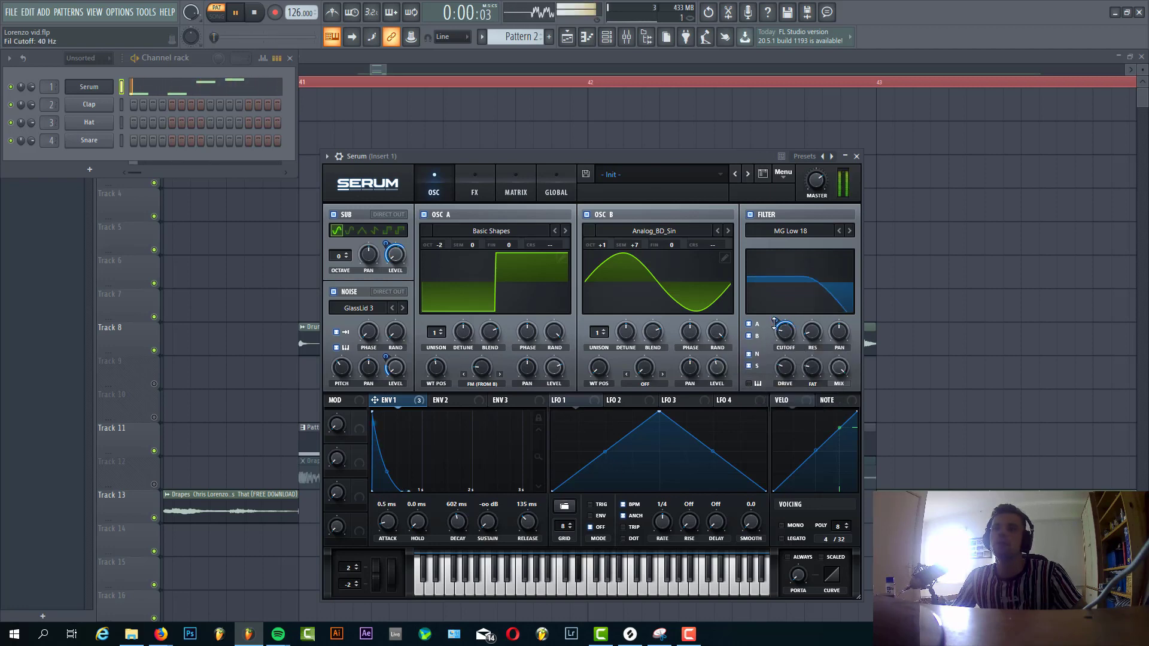
pyautogui.moveTo(775, 326)
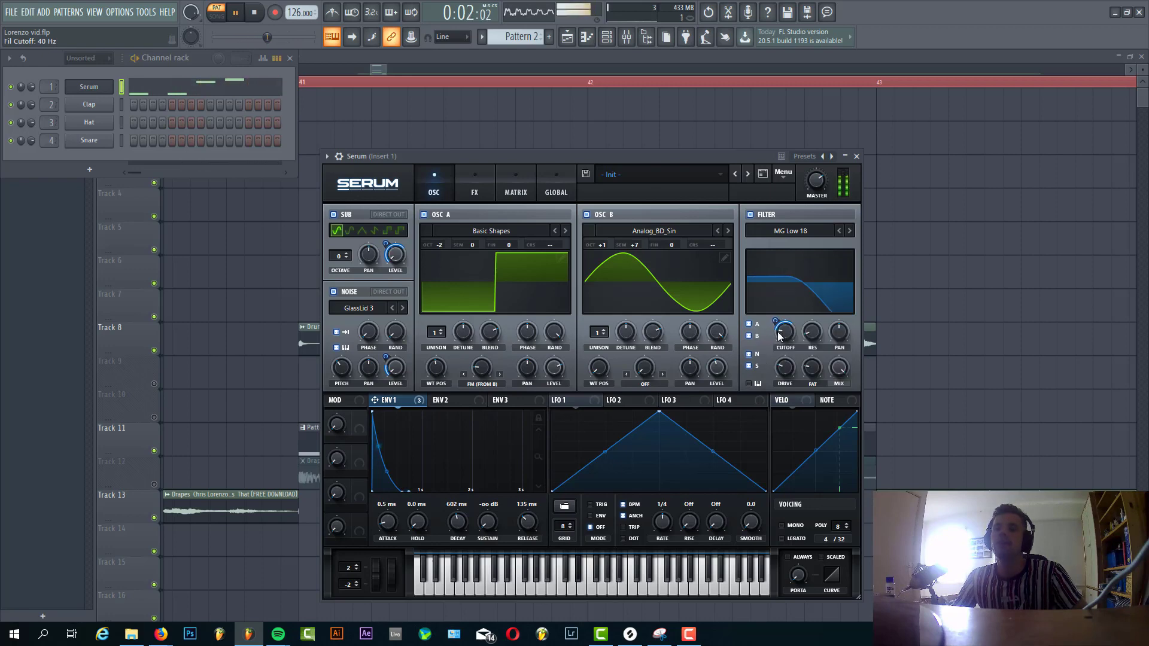
# Step: Turn on mono voicing for the bass patch and open Serum's effects rack
pyautogui.click(783, 525)
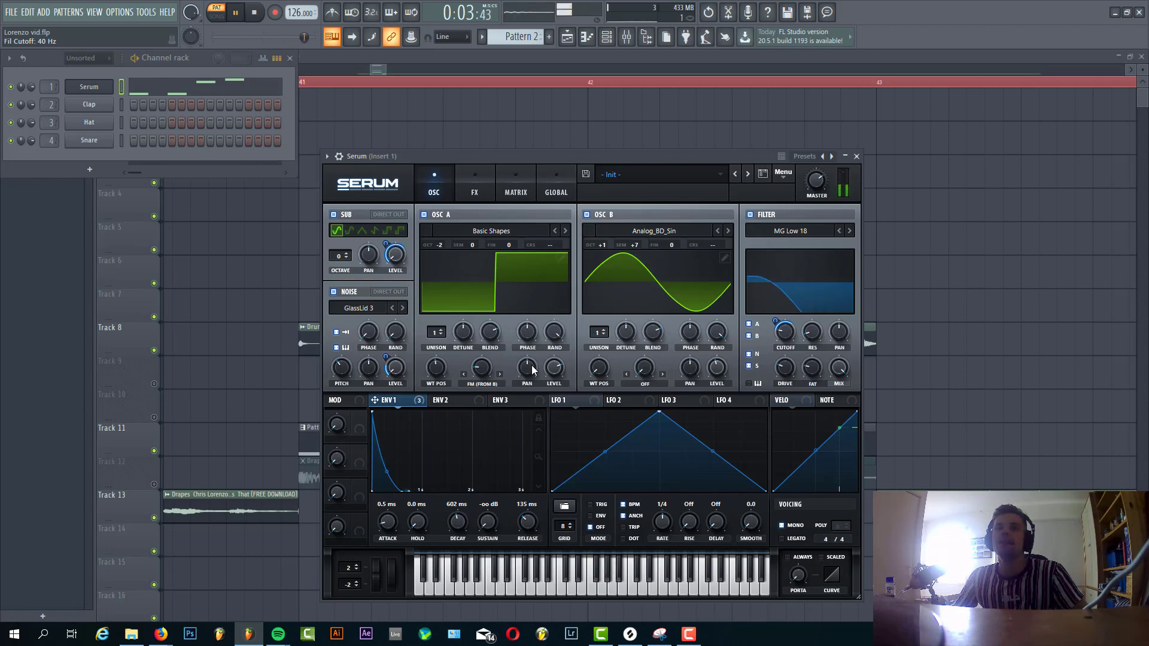
pyautogui.click(483, 191)
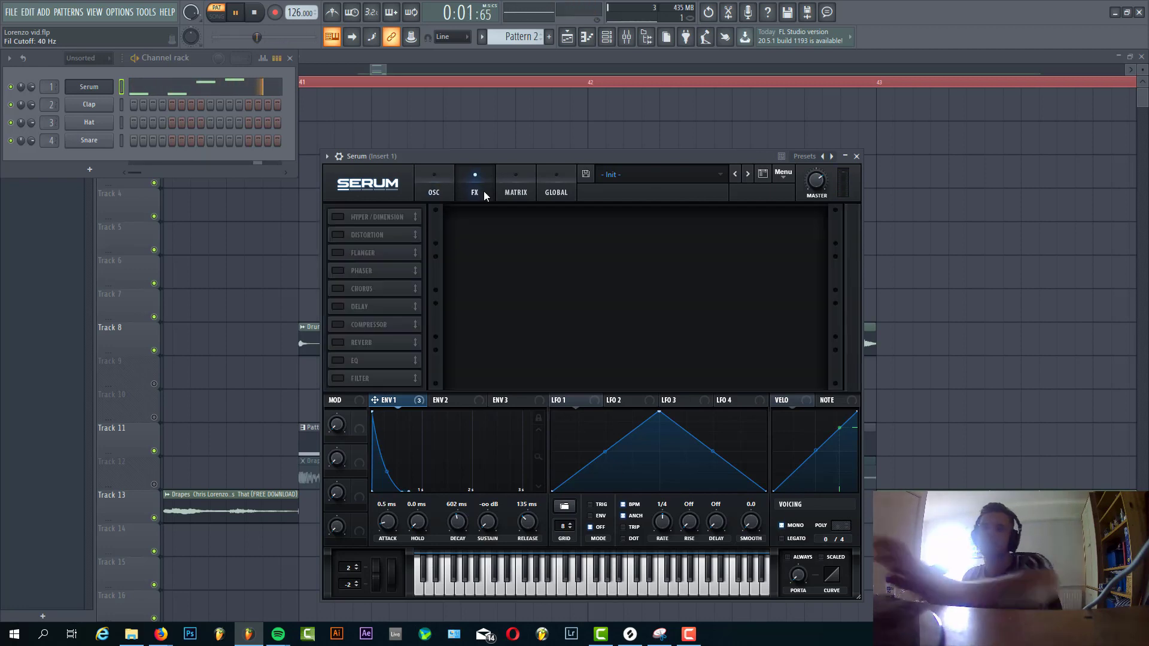
# Step: Enable Downsample distortion at 18% mix and the Hyper/Dimension effect with dimension size 25% and dimension mix 32%
pyautogui.click(338, 234)
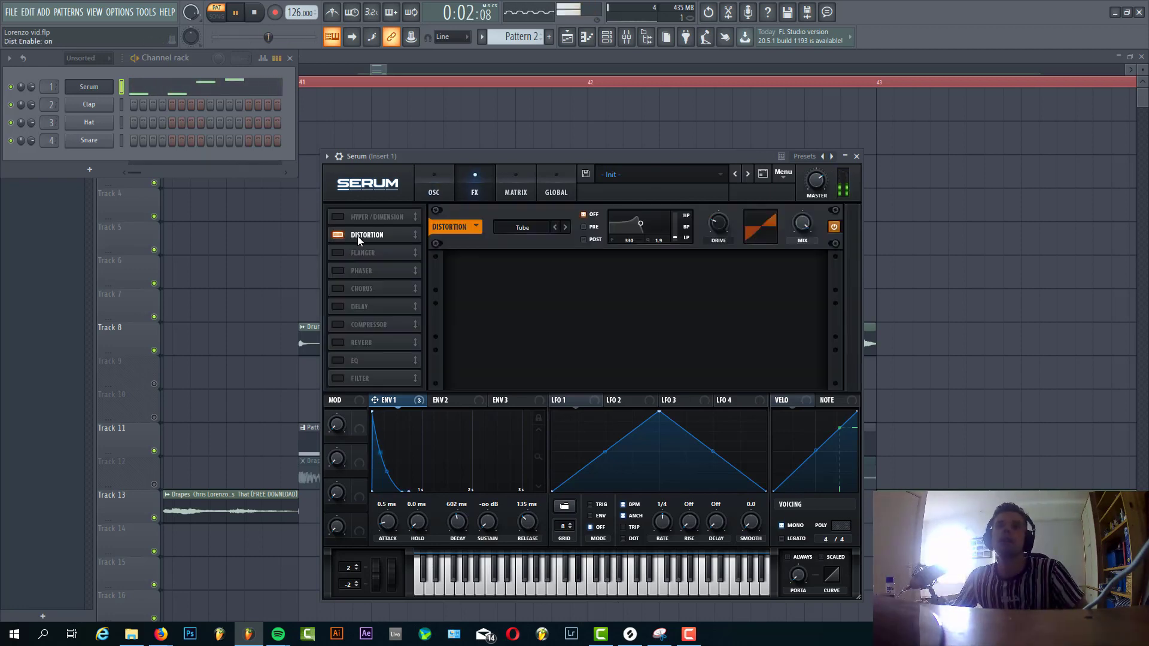
pyautogui.click(565, 227)
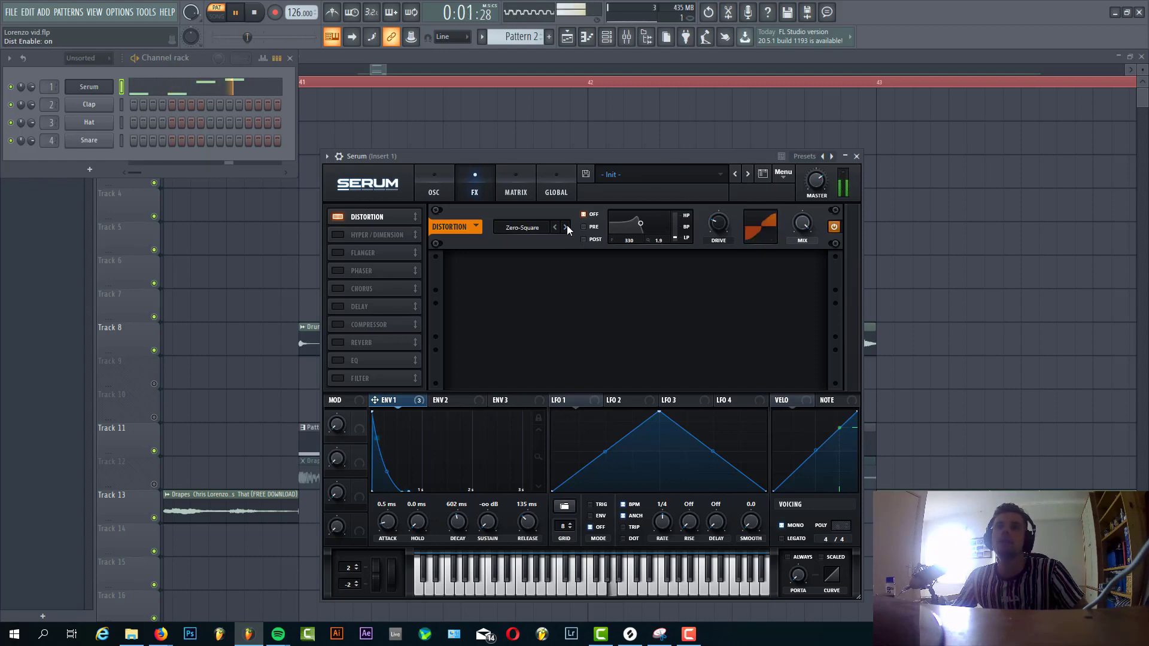
pyautogui.click(566, 227)
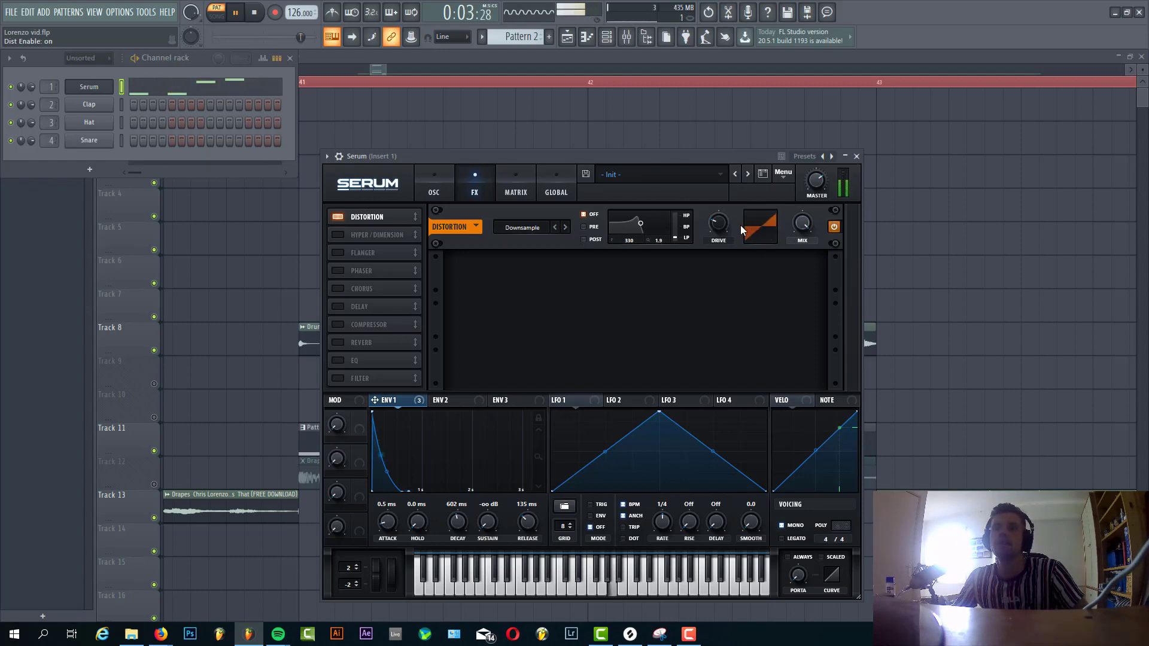
pyautogui.moveTo(802, 223); pyautogui.dragTo(802, 257)
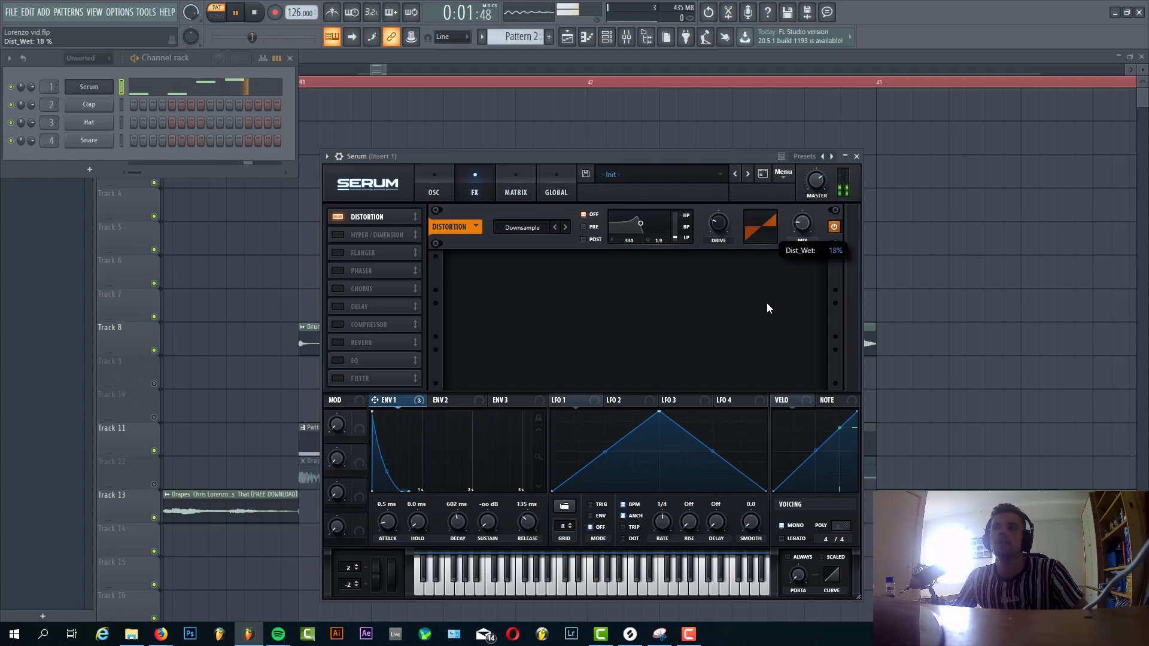
pyautogui.moveTo(767, 303); pyautogui.dragTo(706, 241)
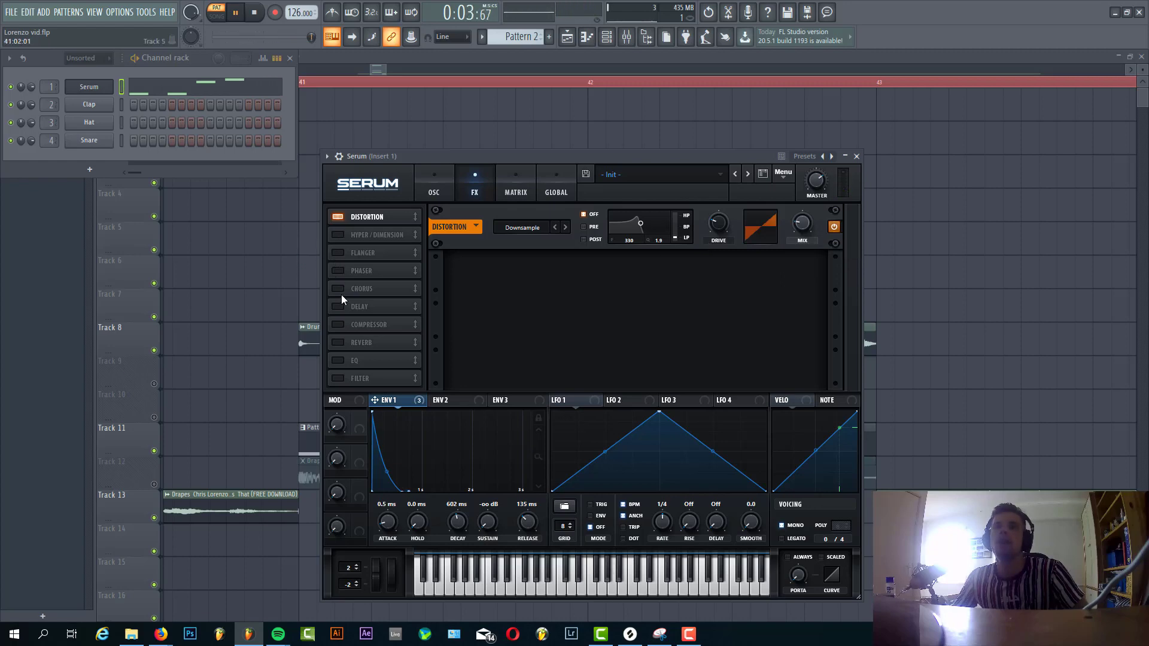
pyautogui.click(338, 235)
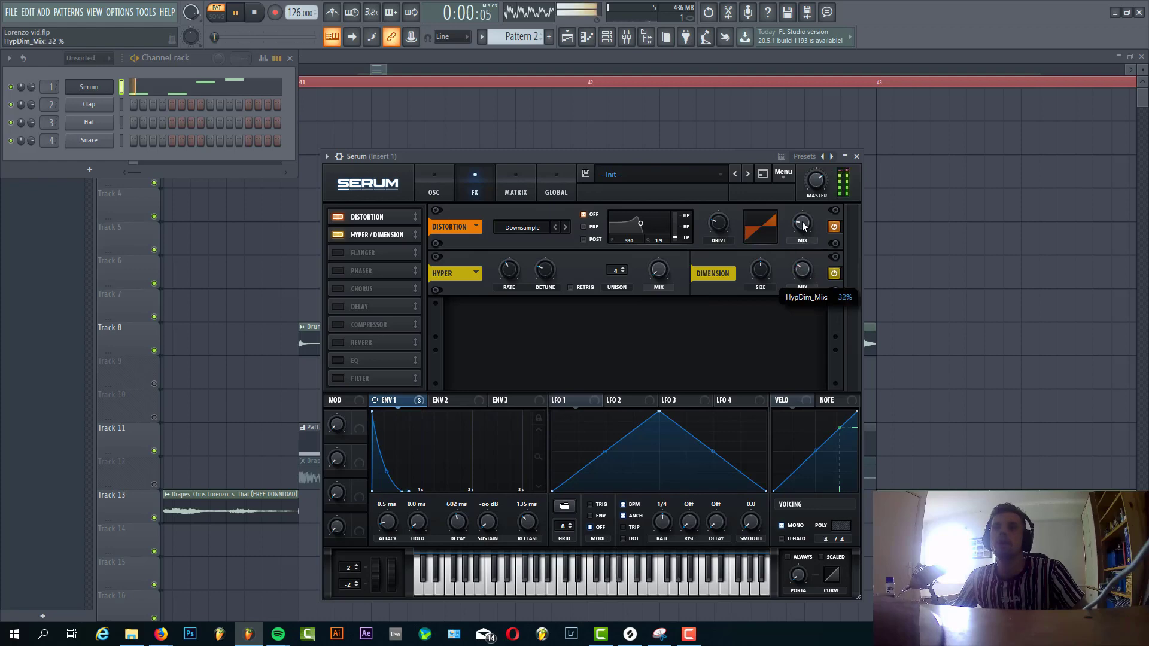
pyautogui.moveTo(760, 268)
pyautogui.mouseDown()
pyautogui.moveTo(759, 294)
pyautogui.moveTo(803, 276)
pyautogui.moveTo(762, 276)
pyautogui.mouseUp()
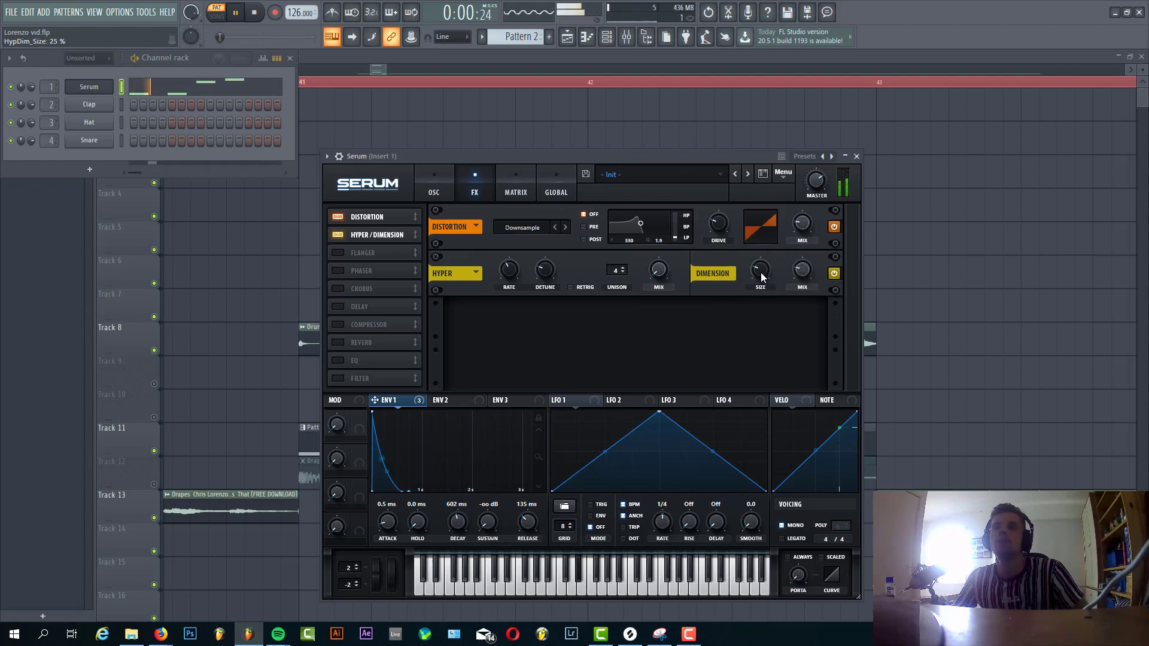
# Step: Enable the chorus directly below Hyper/Dimension, switch its filter to high-pass at 2143 Hz and set its mix to 19%
pyautogui.click(341, 287)
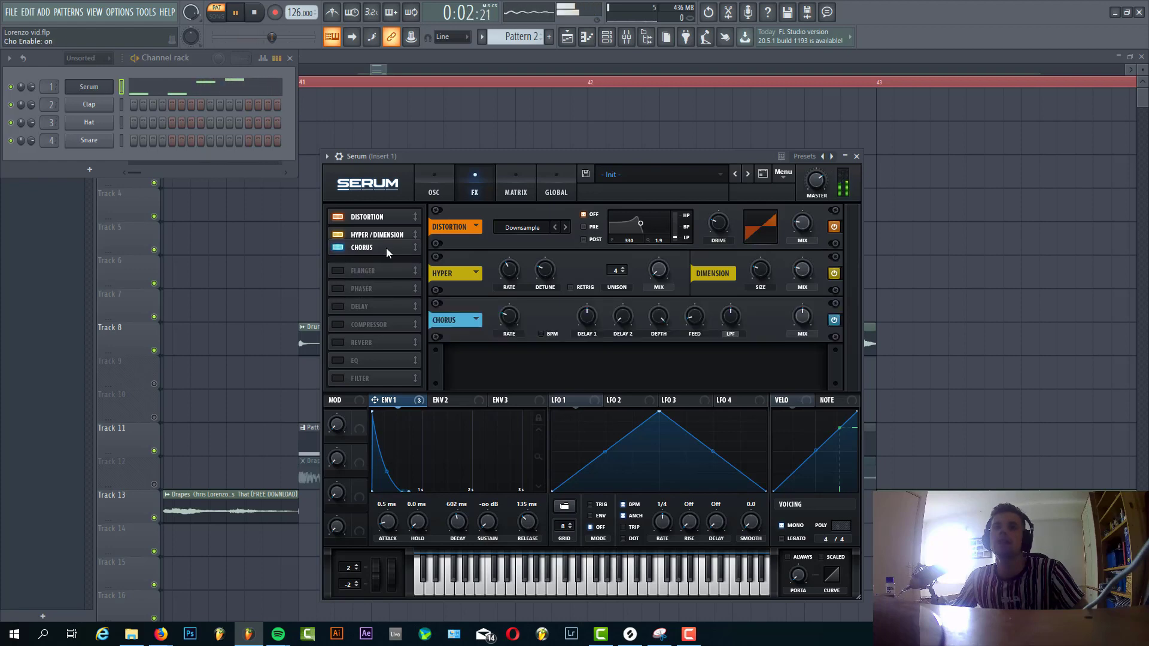
pyautogui.moveTo(385, 248); pyautogui.dragTo(386, 248)
pyautogui.moveTo(802, 316); pyautogui.dragTo(812, 255)
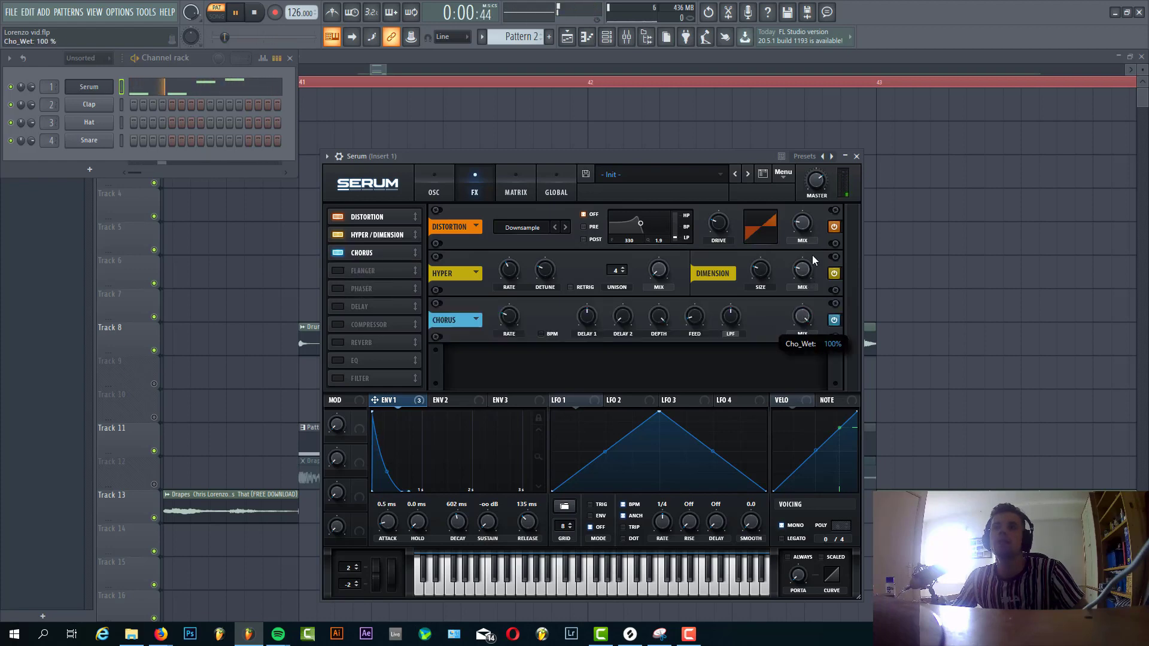
pyautogui.click(734, 317)
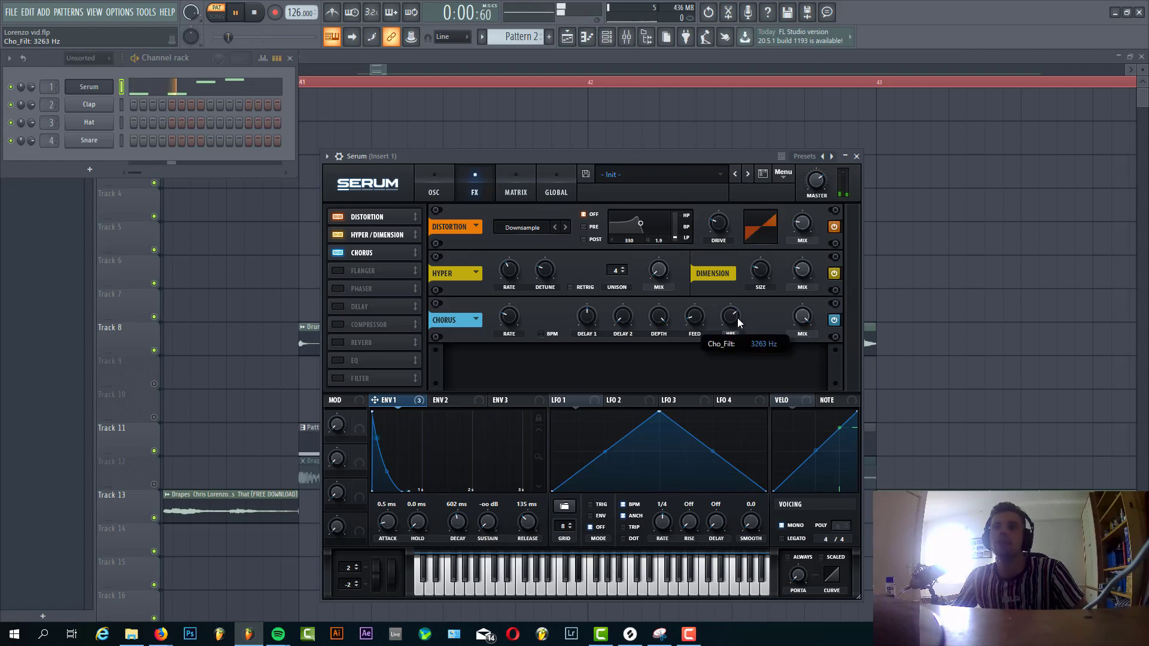
pyautogui.scroll(-5, 737, 321)
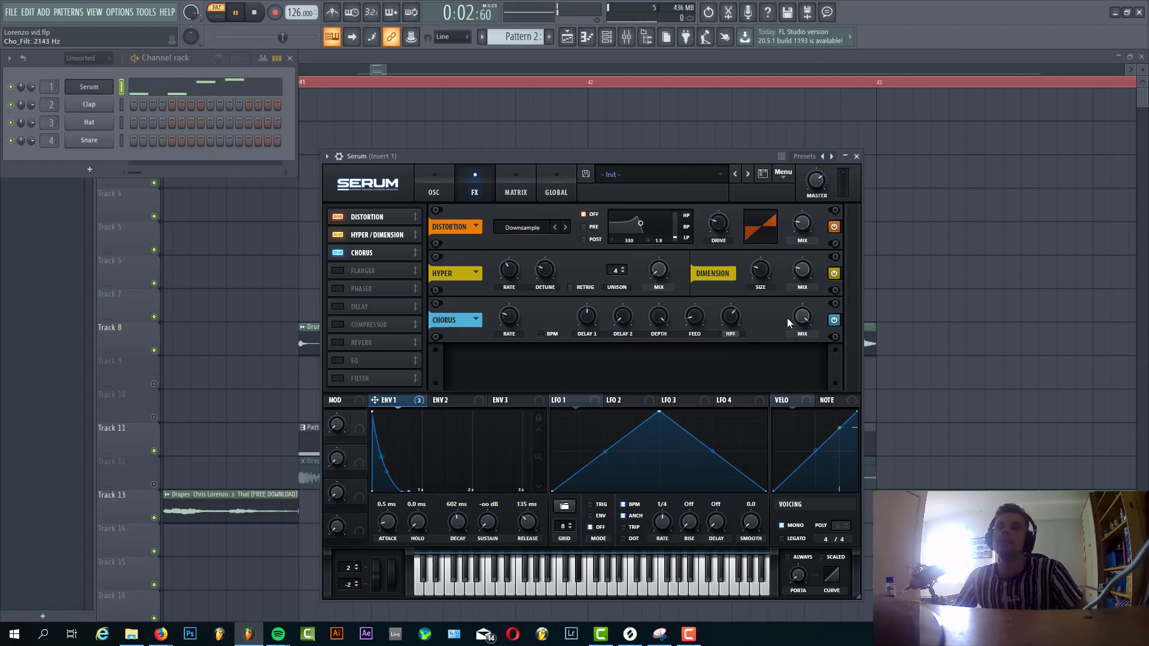
pyautogui.moveTo(797, 319); pyautogui.dragTo(783, 359)
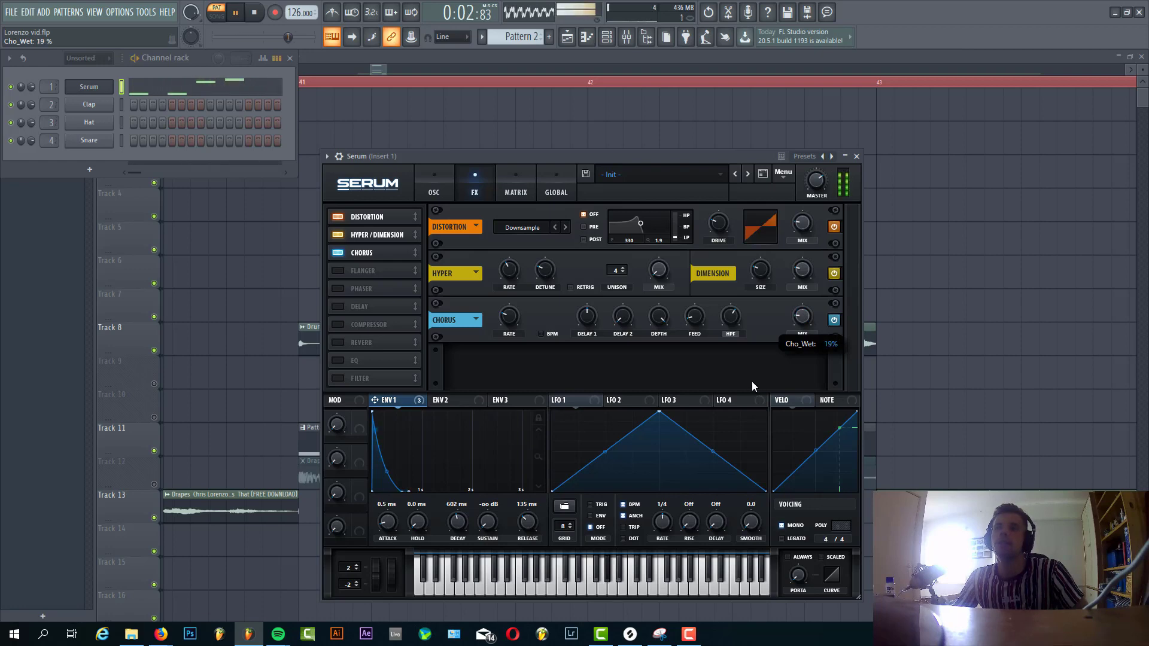
# Step: Enable the compressor with 193.6 ms attack and added makeup gain, and the phaser with reduced frequency and mix
pyautogui.click(338, 324)
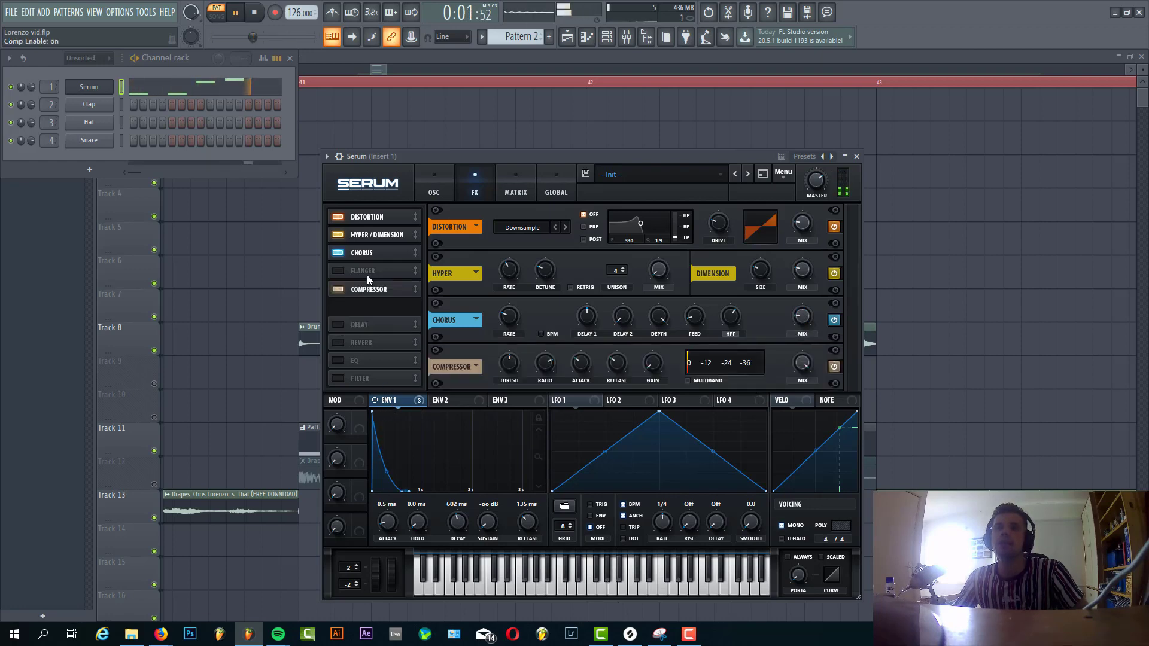
pyautogui.click(654, 363)
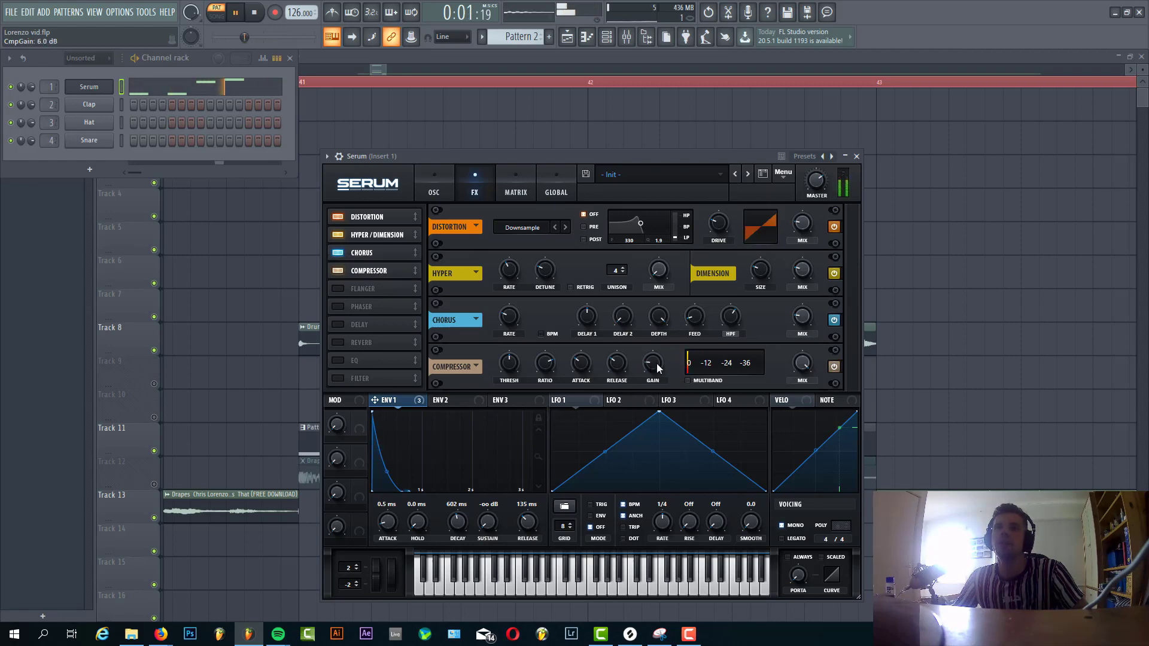
pyautogui.moveTo(659, 355); pyautogui.dragTo(583, 361)
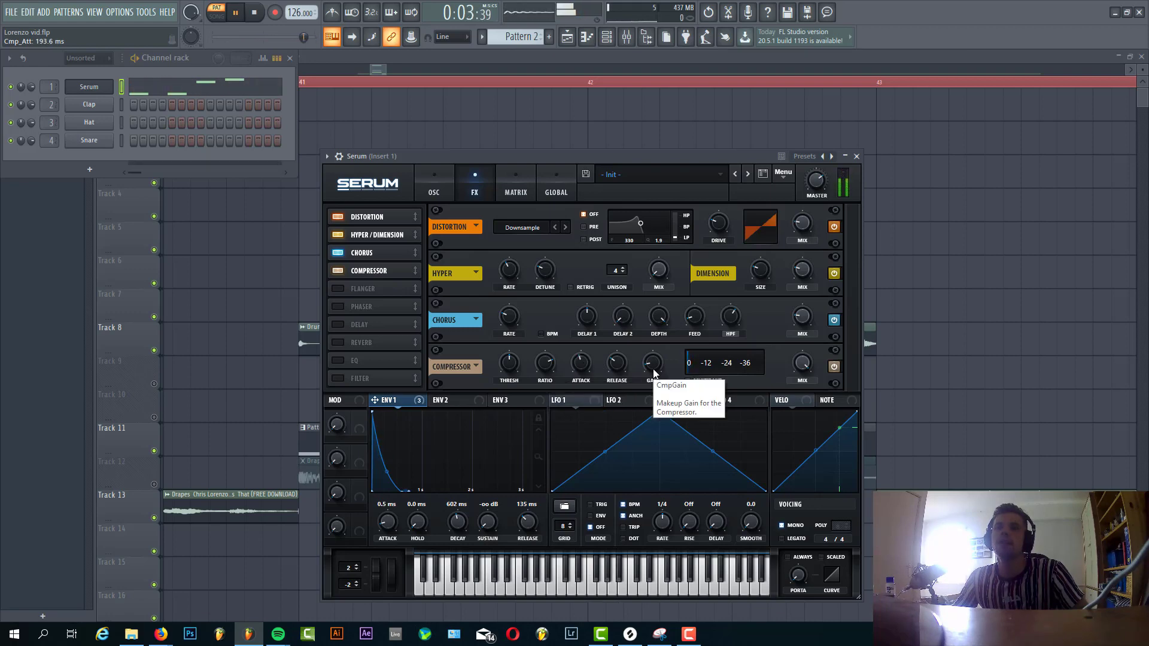
pyautogui.scroll(8, 653, 367)
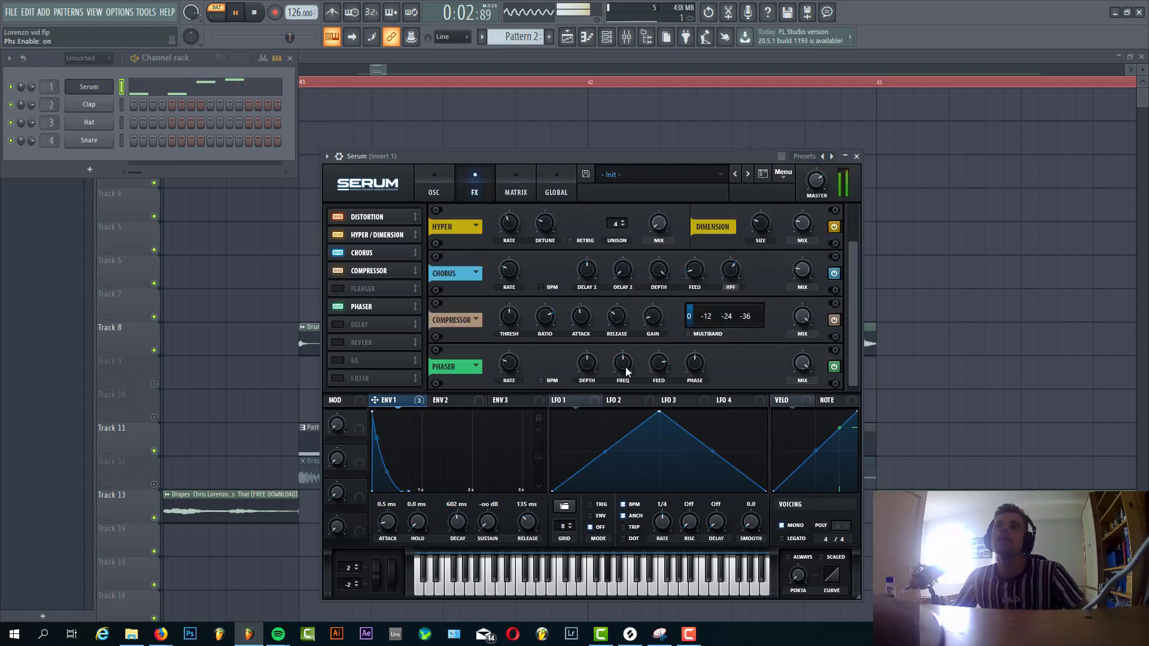
pyautogui.moveTo(624, 365); pyautogui.dragTo(607, 394)
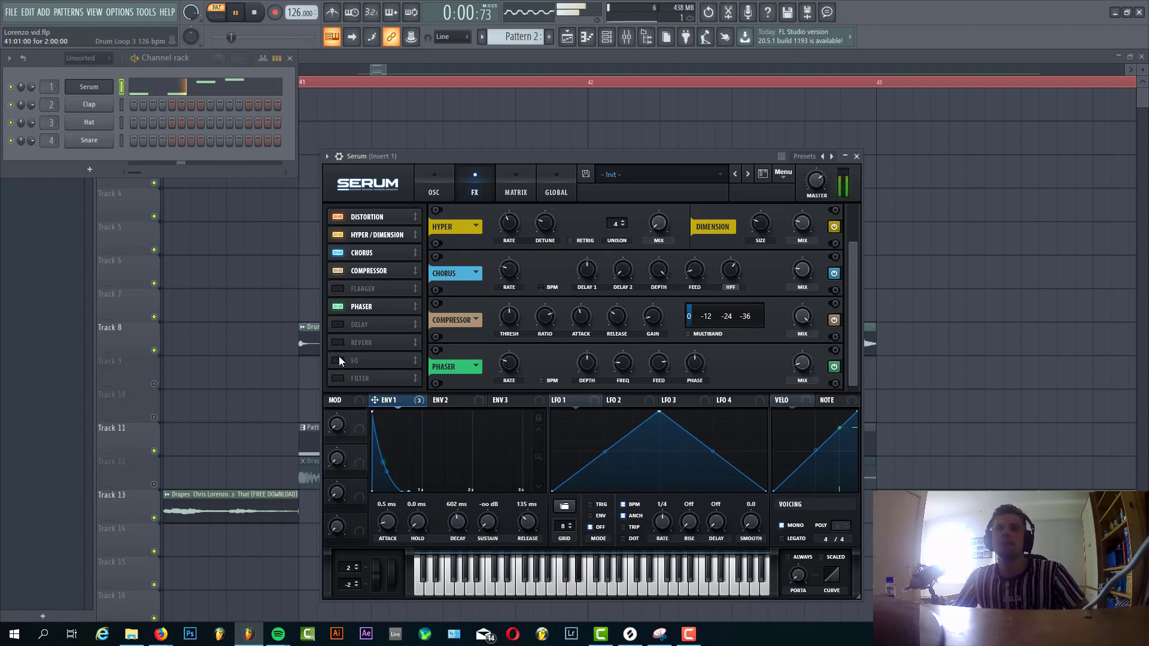
# Step: Enable the EQ after the phaser with a peak-shaped high band, its gain at -2.7 dB and modulated by Envelope 1
pyautogui.click(337, 359)
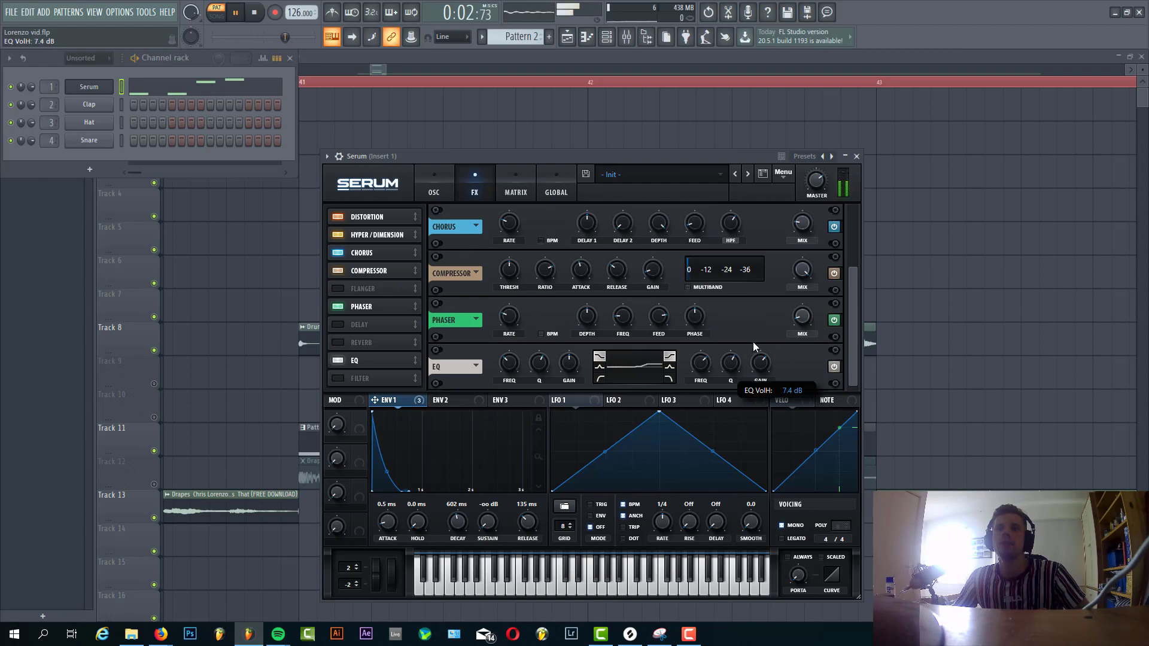
pyautogui.click(670, 368)
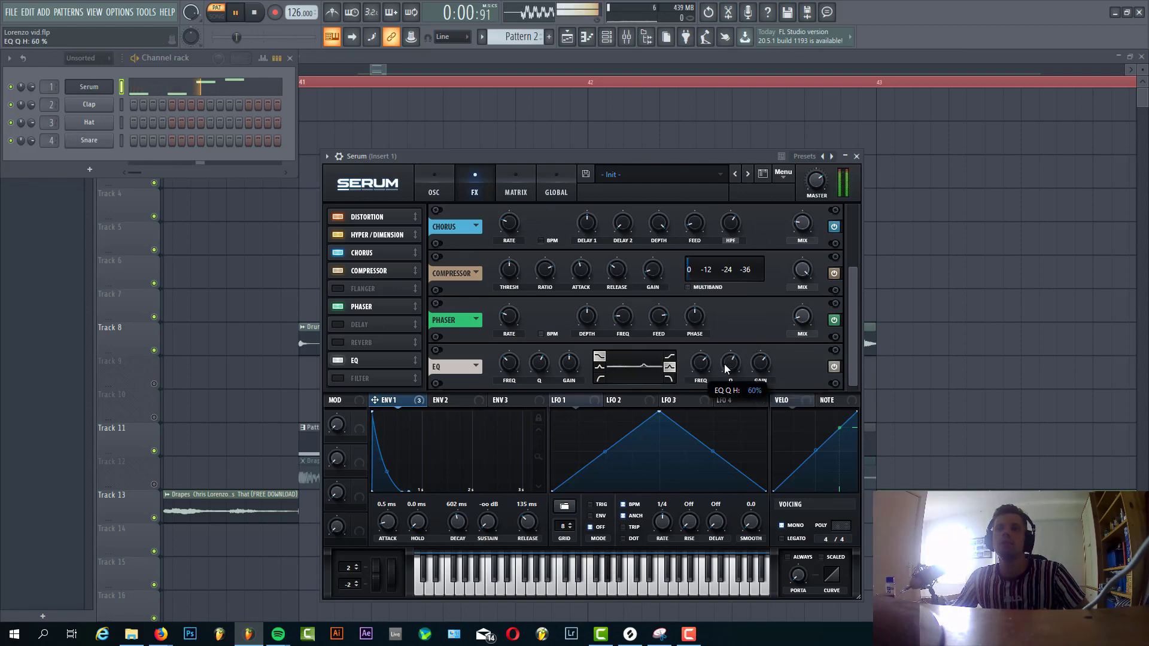
pyautogui.moveTo(697, 364); pyautogui.dragTo(764, 363)
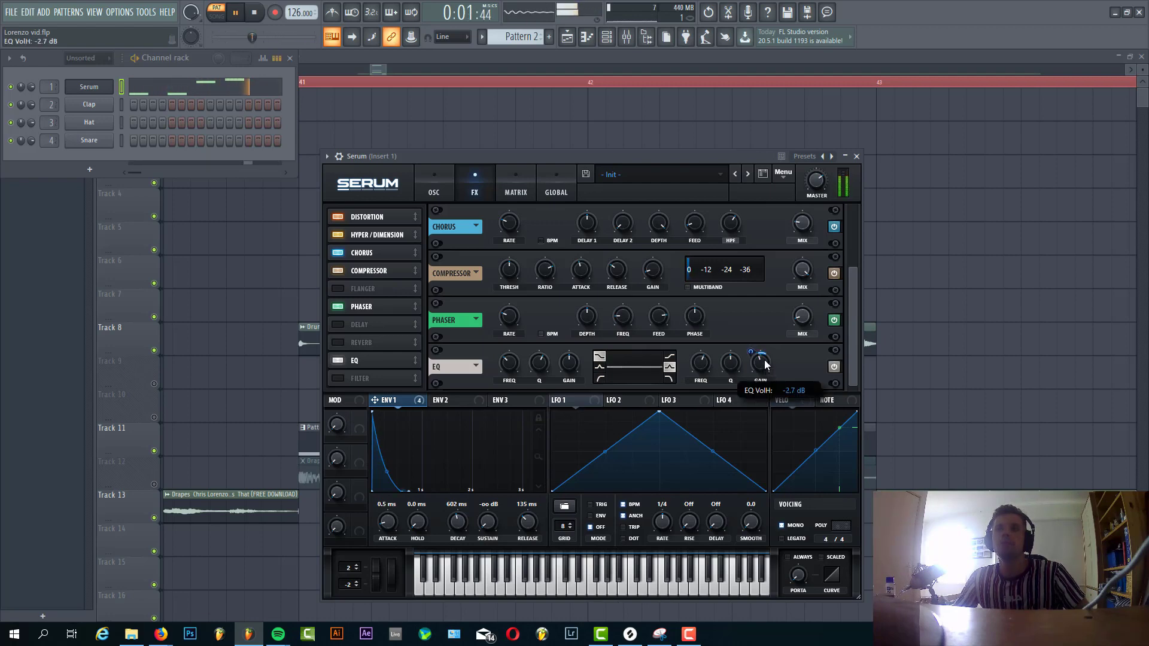
pyautogui.moveTo(357, 369); pyautogui.dragTo(372, 326)
# Step: Enable the hall reverb, raise its low cut and set its mix to 7%
pyautogui.click(337, 360)
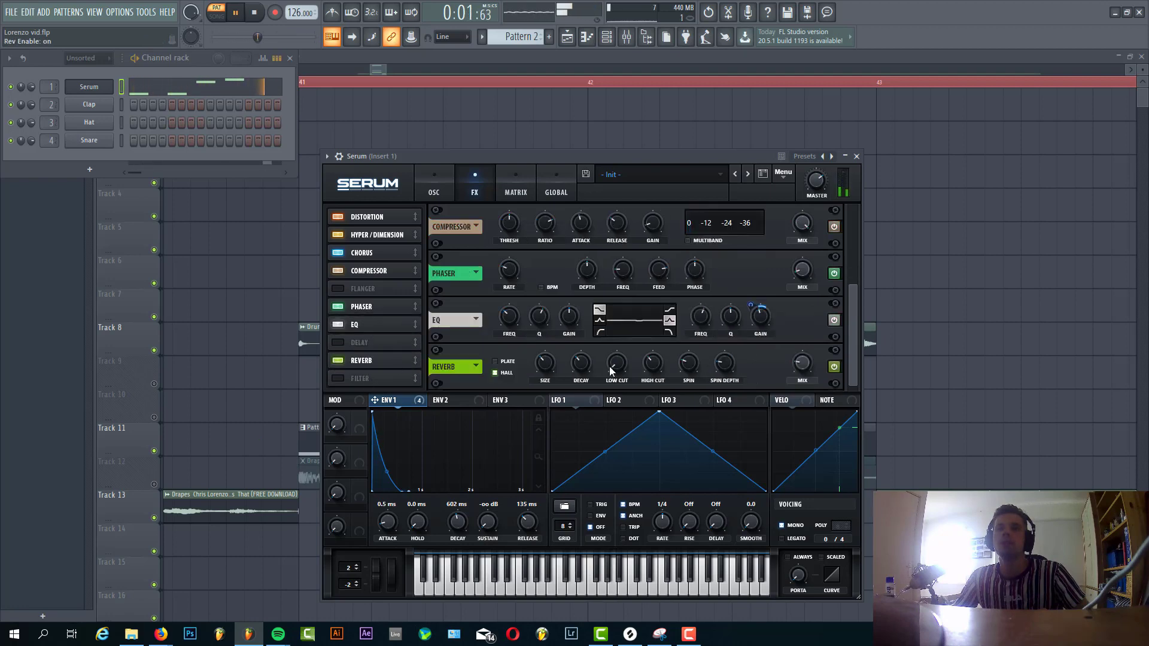
pyautogui.moveTo(623, 365); pyautogui.dragTo(634, 317)
pyautogui.moveTo(798, 366); pyautogui.dragTo(803, 385)
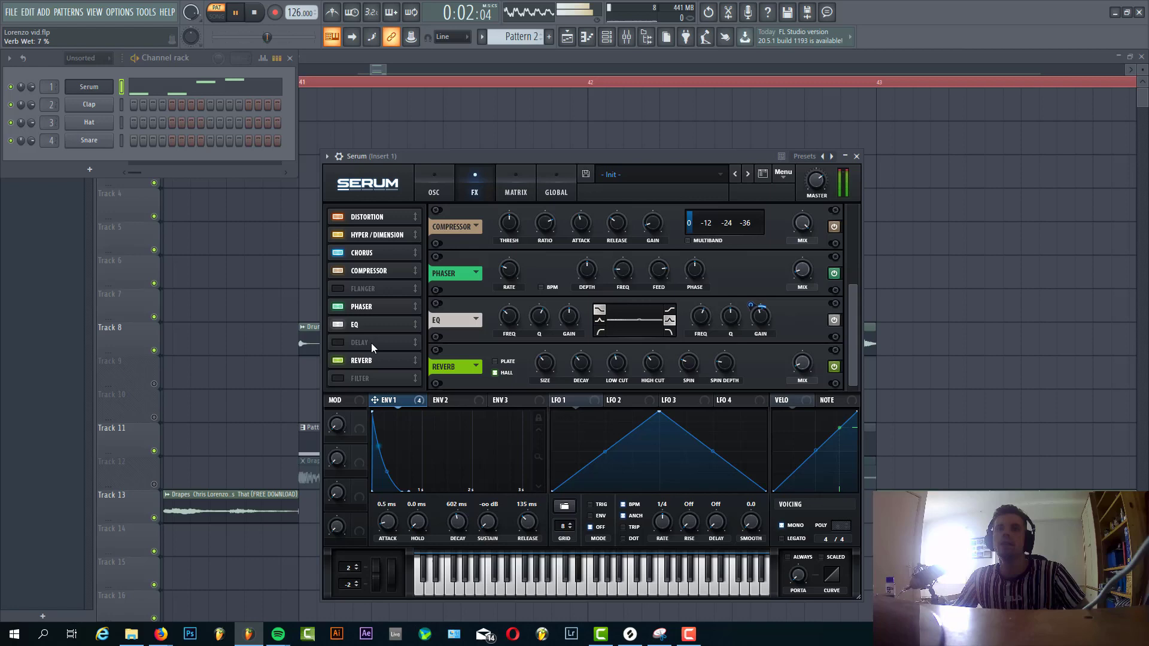
# Step: Enable the delay after the reverb with its filter at 7385 Hz and Q 0.8, right time 1/8 and mix about 25%
pyautogui.click(339, 342)
pyautogui.moveTo(355, 344); pyautogui.dragTo(358, 365)
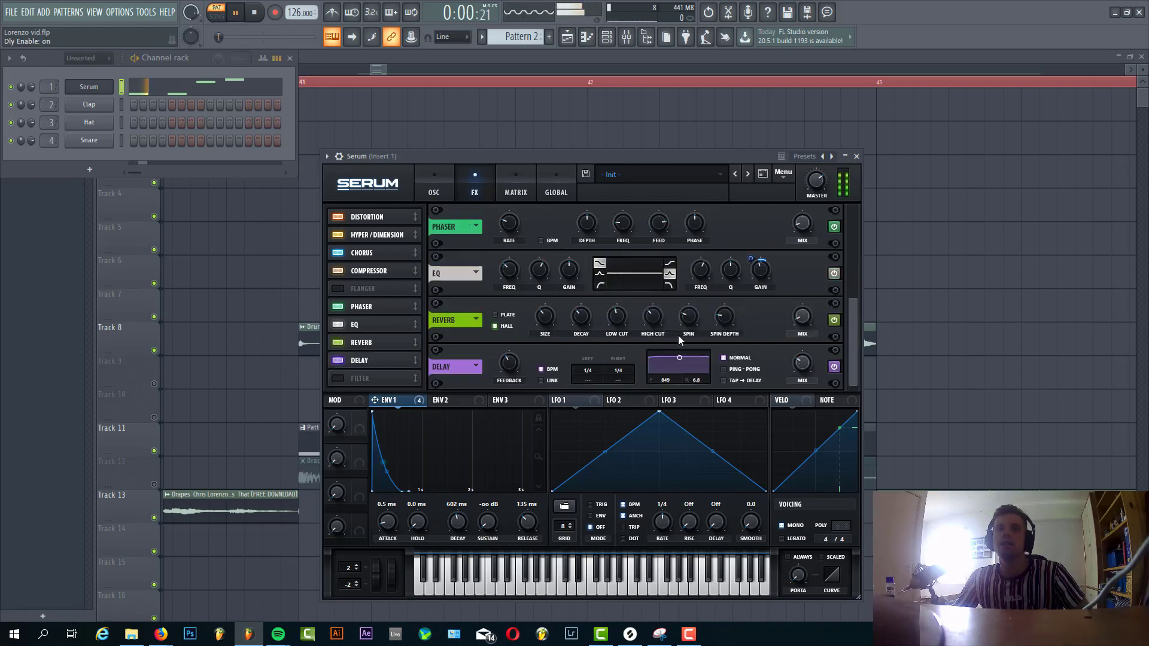
pyautogui.moveTo(676, 360); pyautogui.dragTo(699, 373)
pyautogui.moveTo(625, 368); pyautogui.dragTo(624, 386)
pyautogui.moveTo(803, 362); pyautogui.dragTo(806, 370)
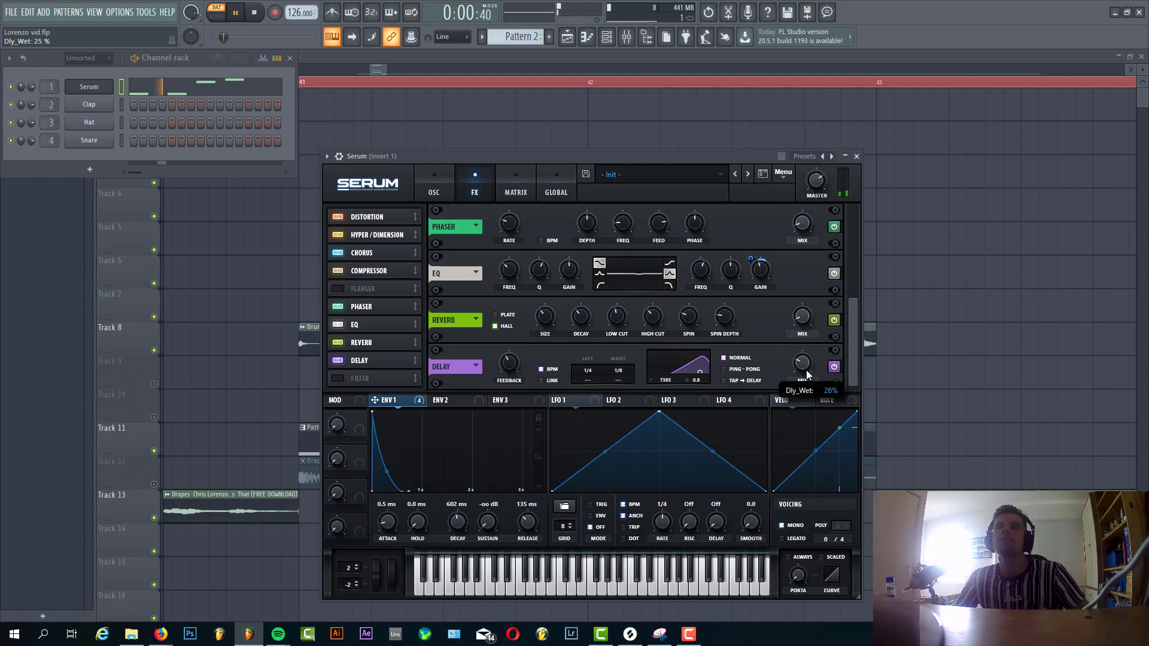
# Step: Route Envelope 3 to master tune with an amount of 9, and set that envelope's decay to 7.6 ms and sustain to 0%
pyautogui.click(525, 195)
pyautogui.click(497, 399)
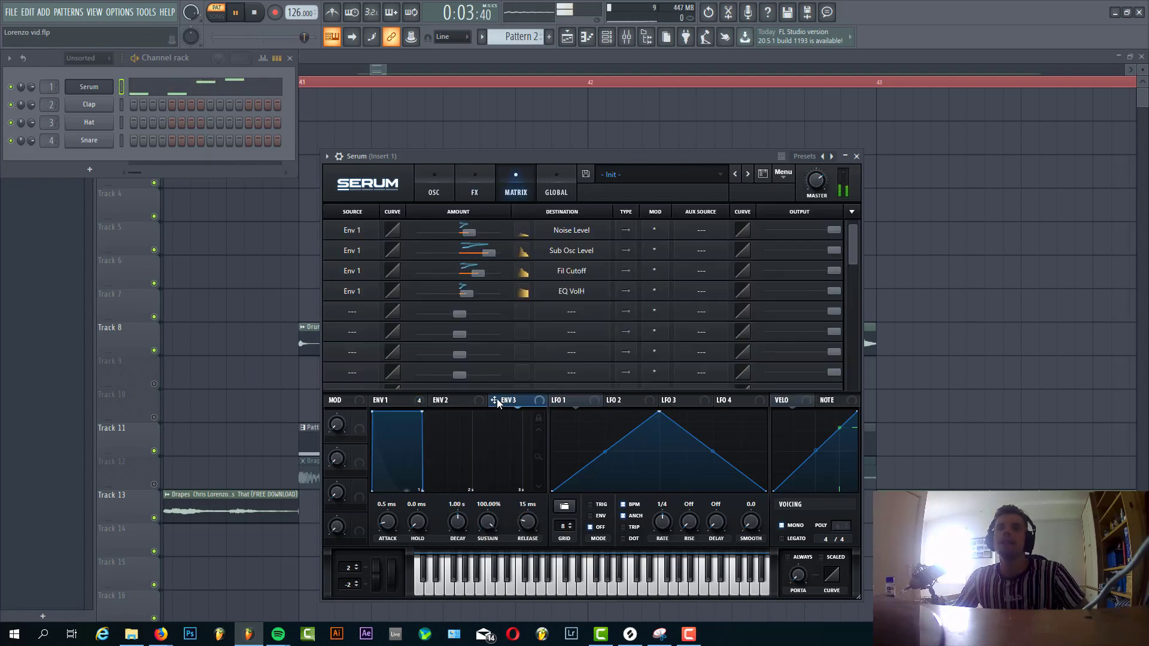
pyautogui.click(351, 311)
pyautogui.click(356, 232)
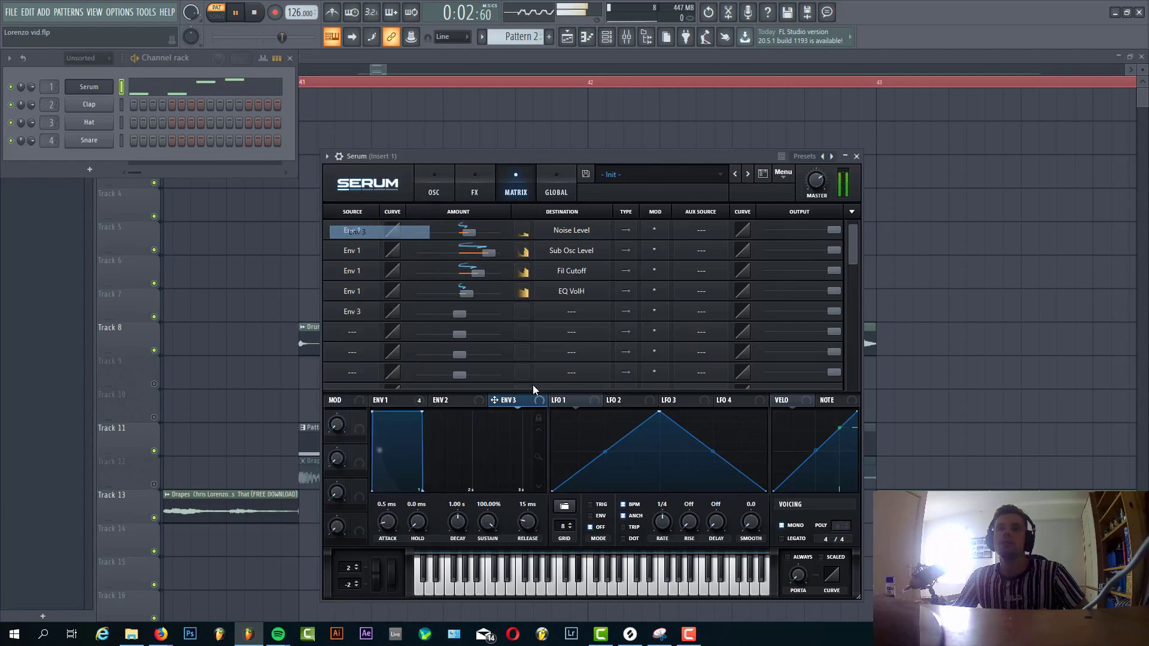
pyautogui.click(567, 310)
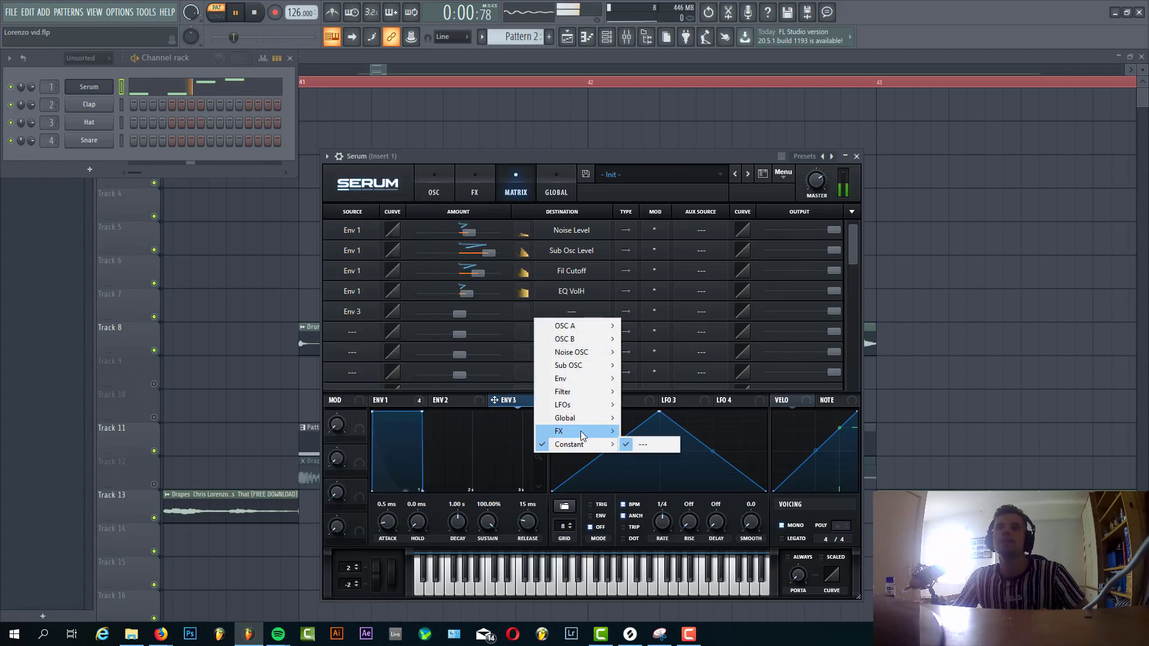
pyautogui.click(649, 431)
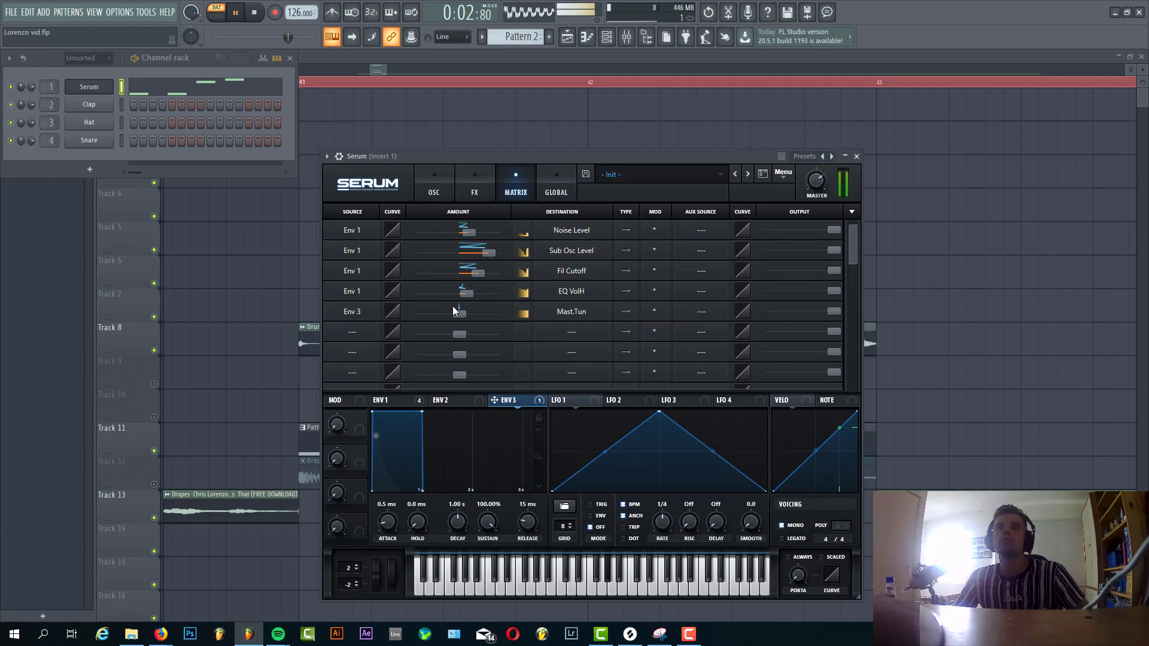
pyautogui.moveTo(452, 309); pyautogui.dragTo(471, 318)
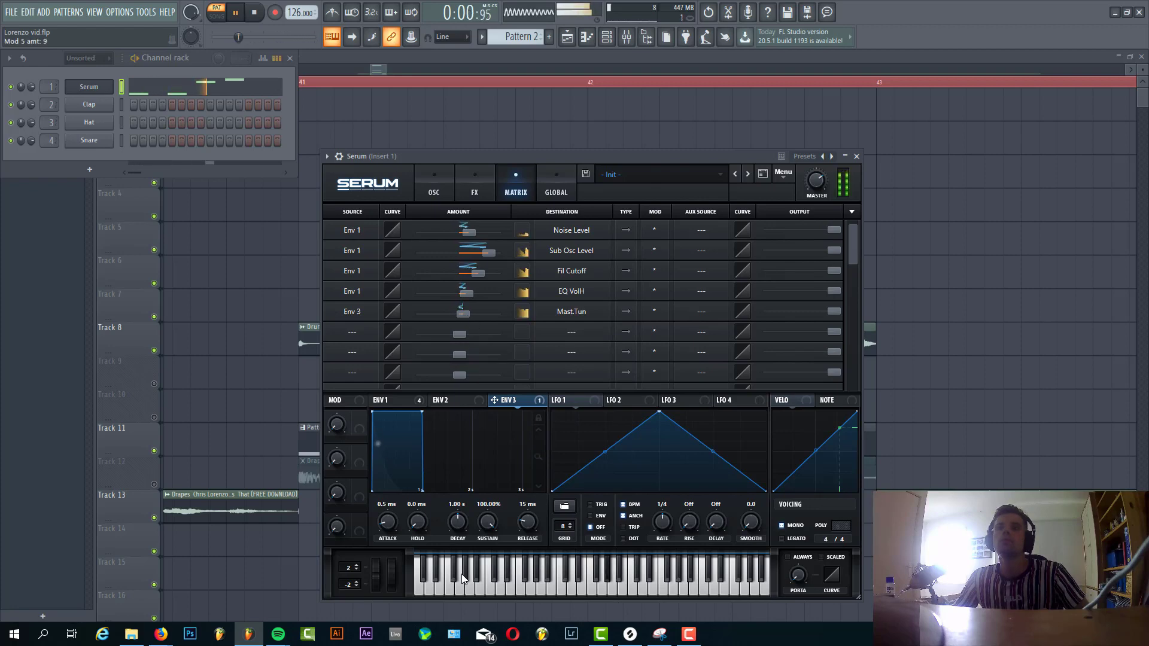
pyautogui.moveTo(490, 520); pyautogui.dragTo(439, 565)
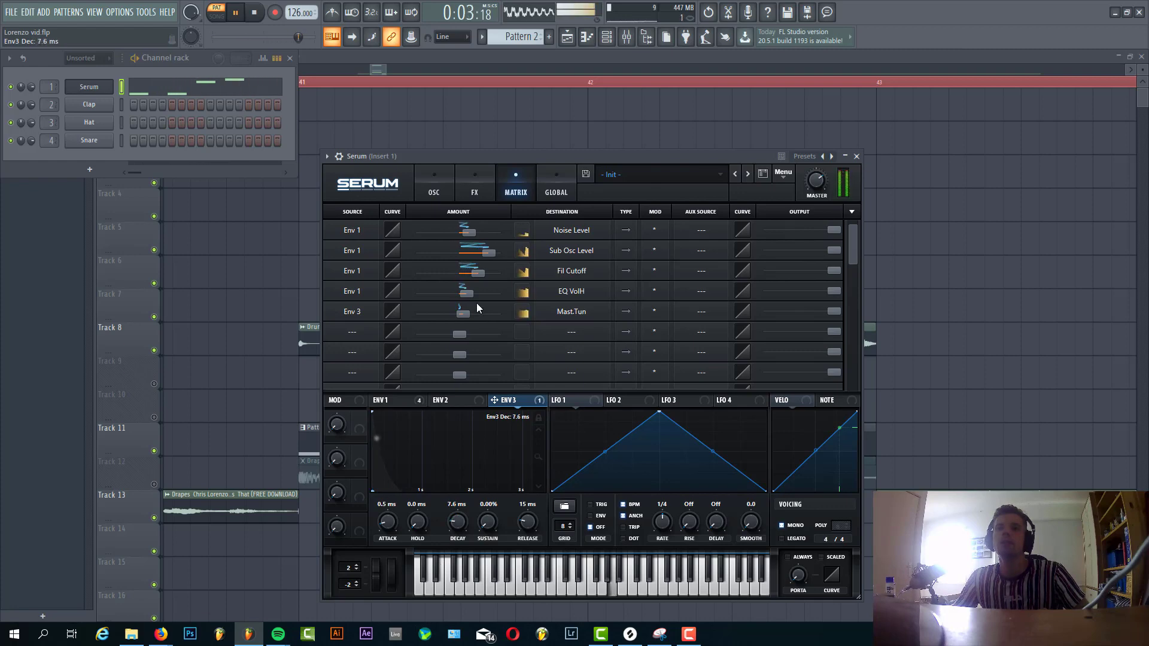
# Step: Leave the synth and play the arrangement in song mode from bar 40 to compare the bass patch with the reference track
pyautogui.click(425, 196)
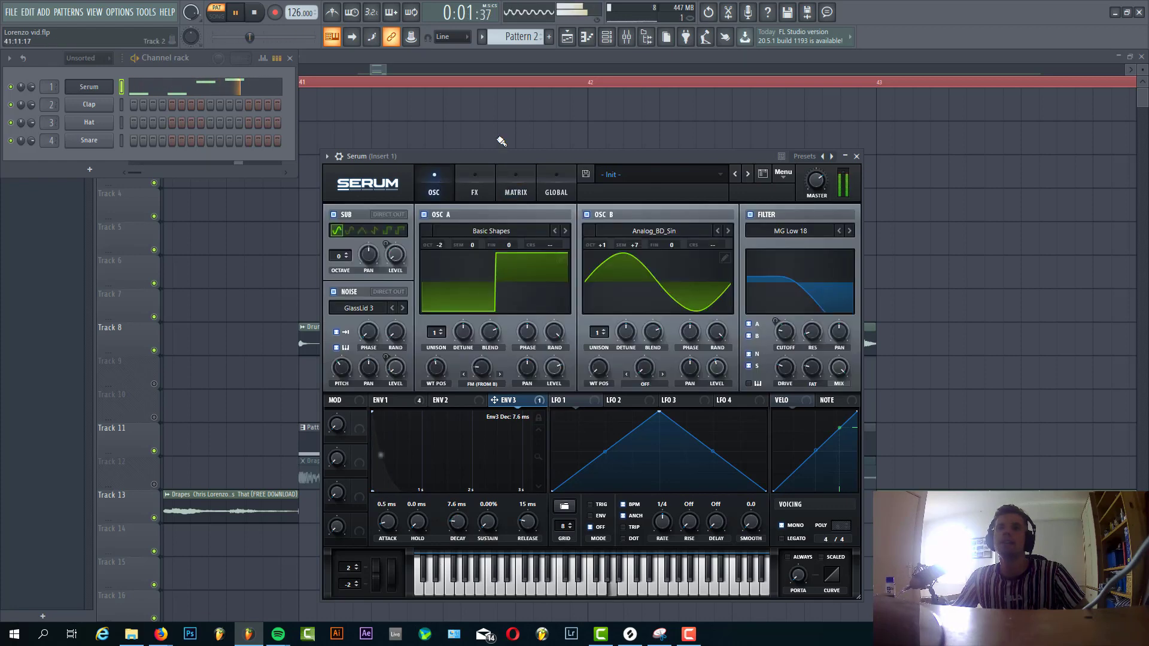
pyautogui.click(502, 141)
pyautogui.scroll(-3, 308, 113)
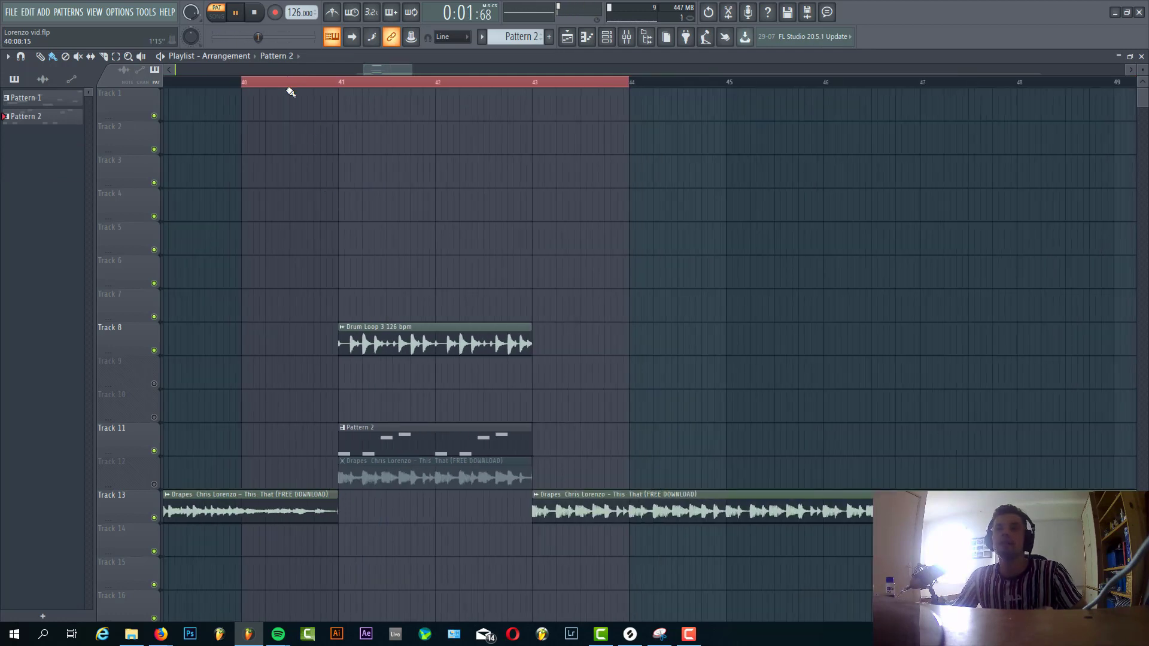
pyautogui.moveTo(286, 82); pyautogui.dragTo(253, 82)
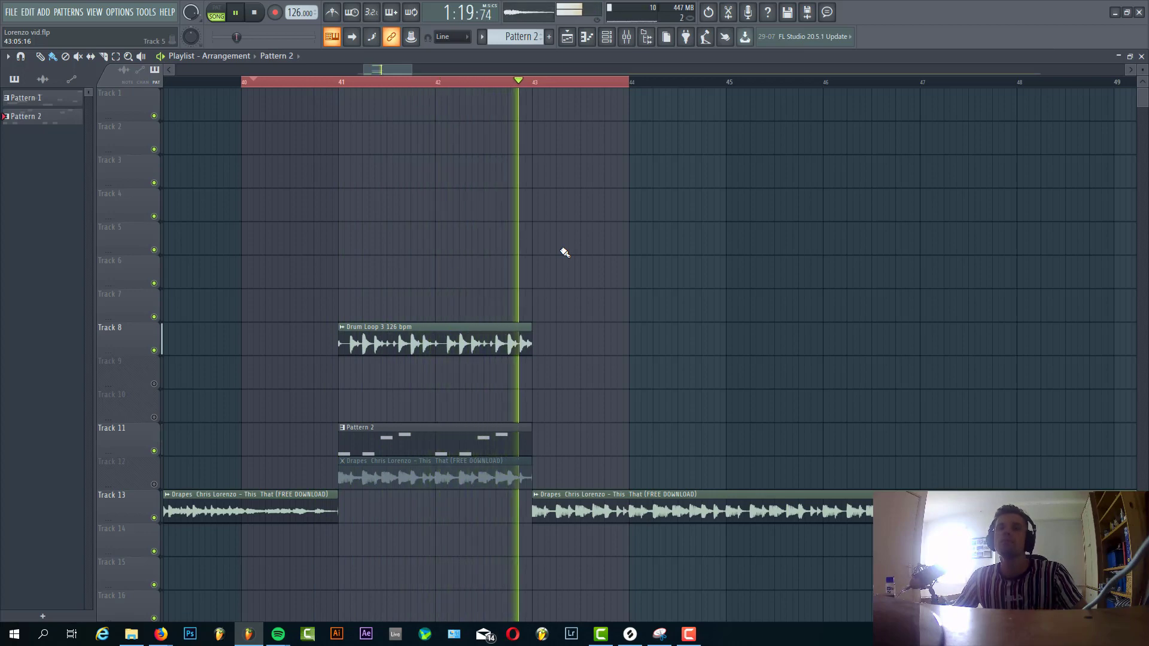
pyautogui.press('space')
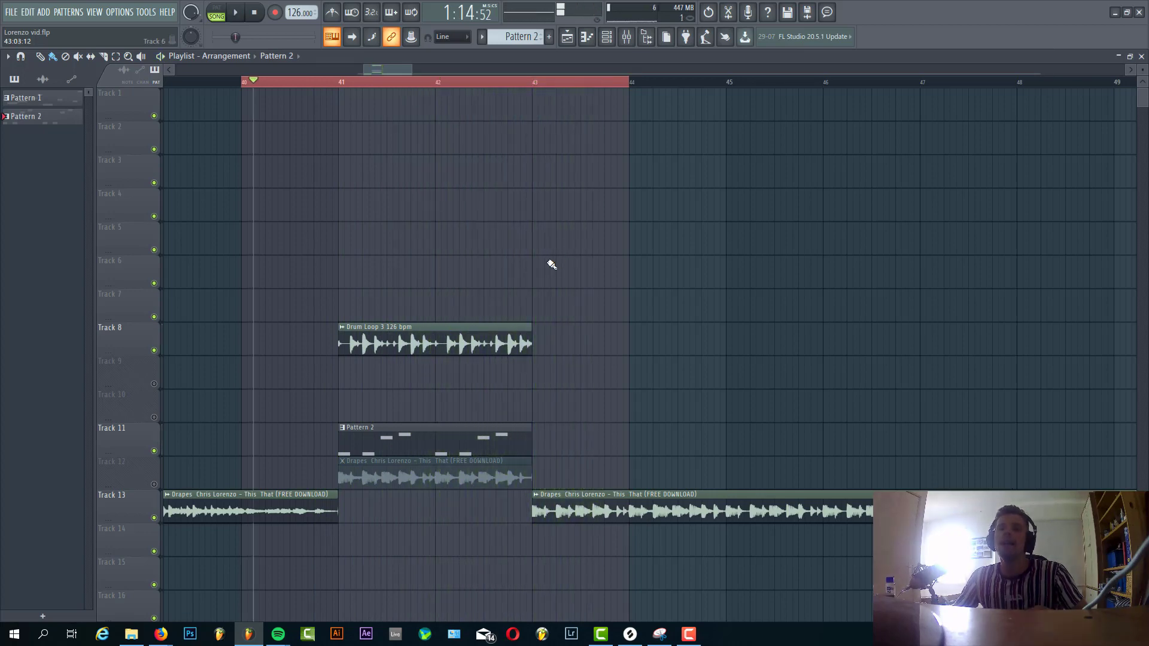